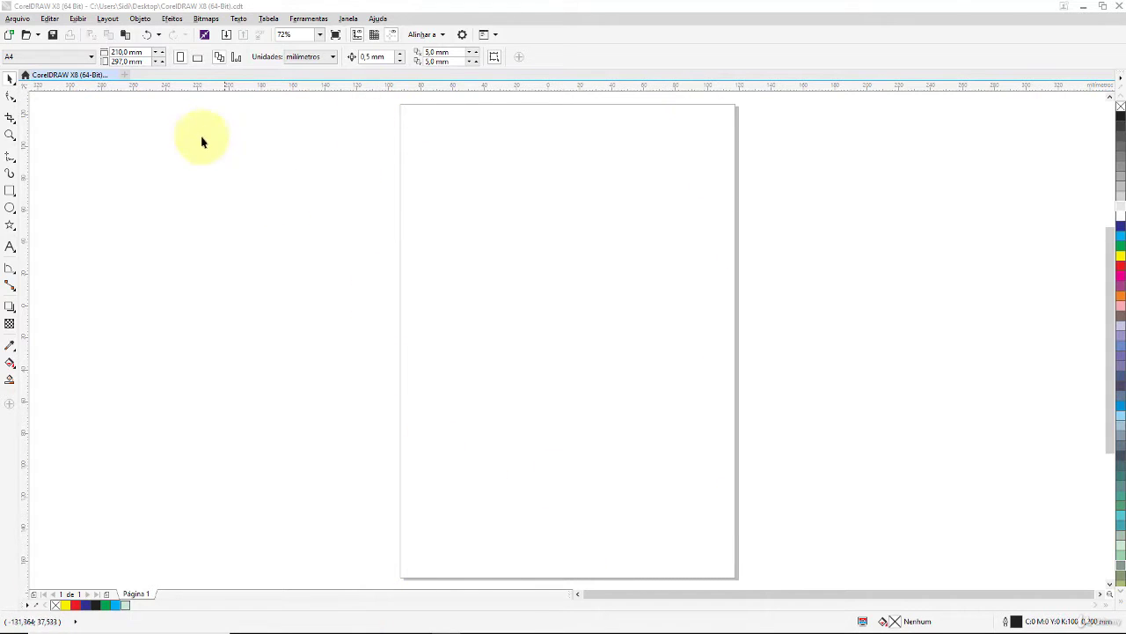
# Create a new 271 × 182 mm landscape document with 5 pages.
pyautogui.click(8, 36)
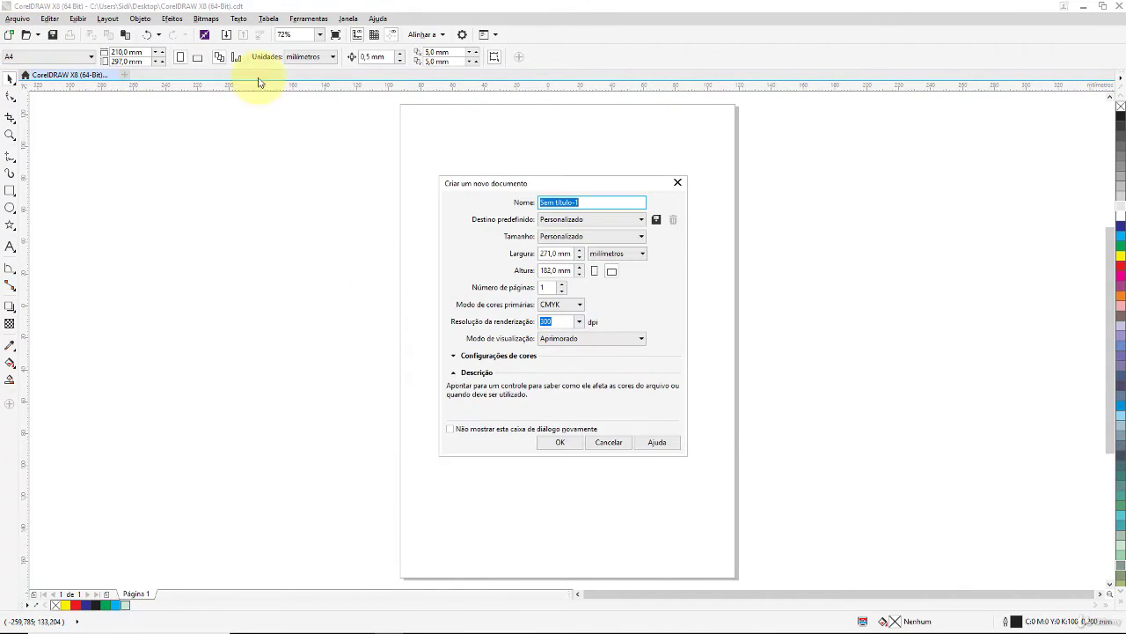
pyautogui.click(563, 287)
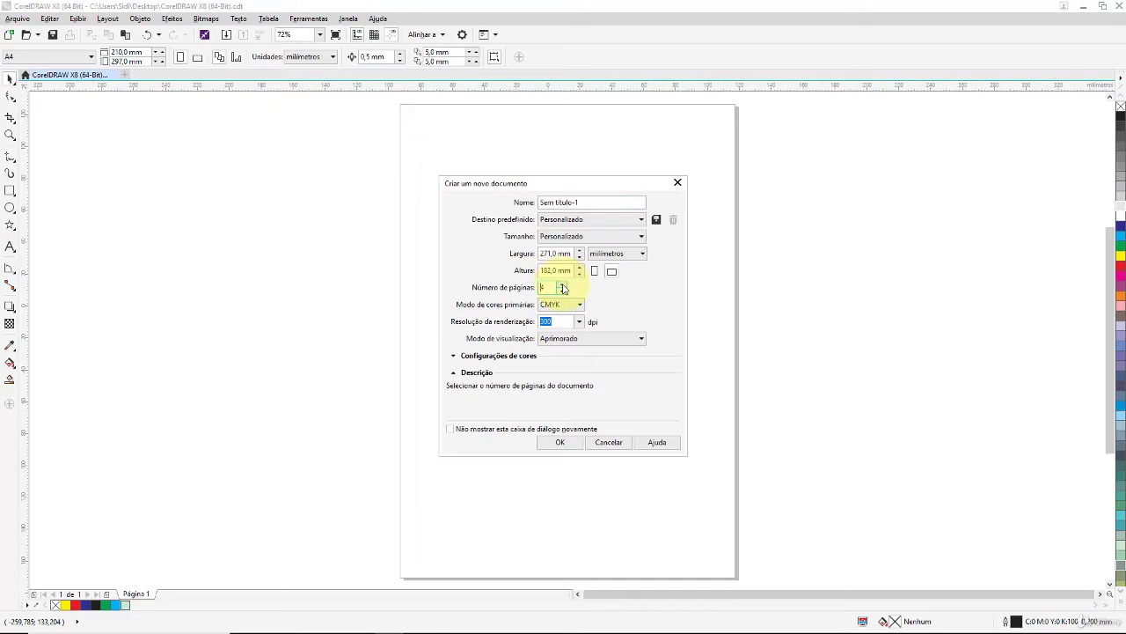
pyautogui.click(560, 442)
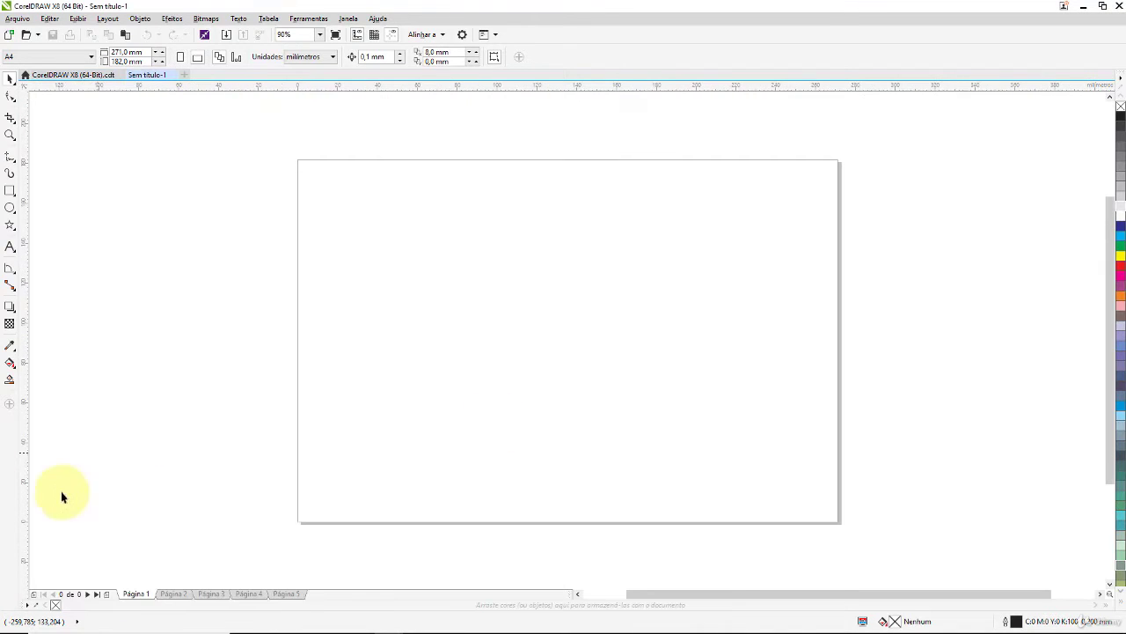
# Browse the five blank pages one by one, going forwards and backwards between page 1 and page 5.
pyautogui.click(170, 594)
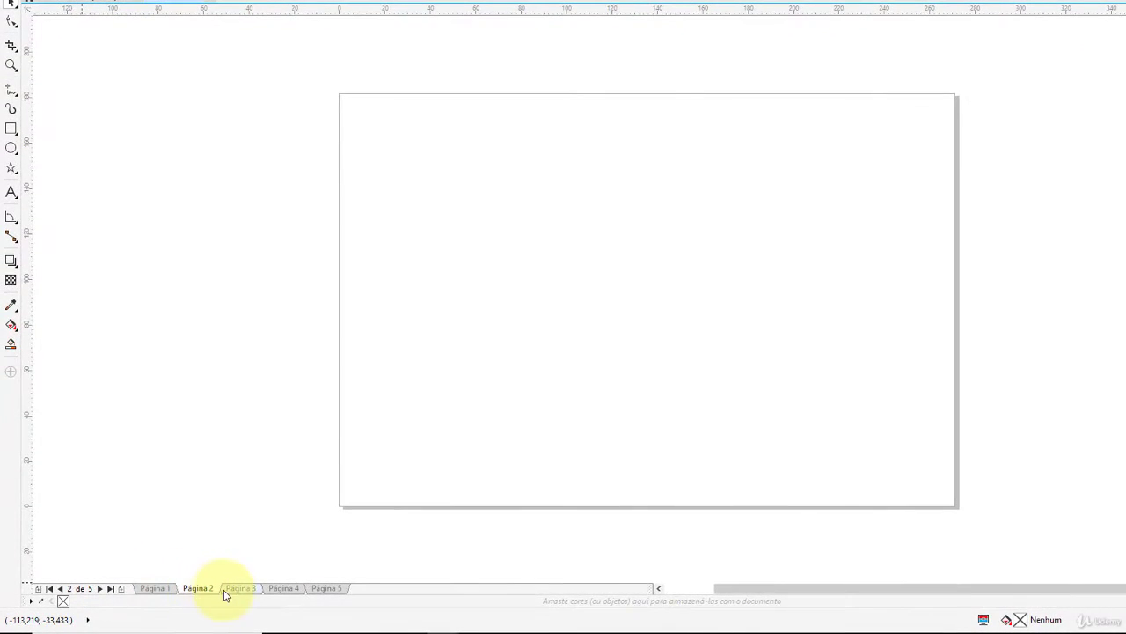
pyautogui.click(230, 589)
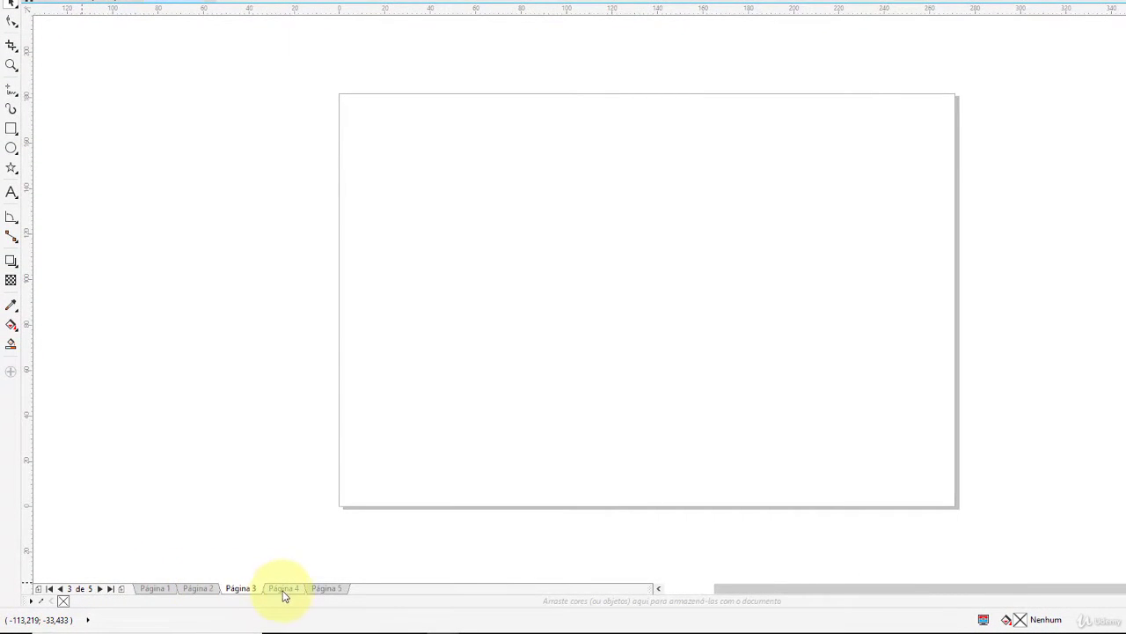
pyautogui.click(284, 590)
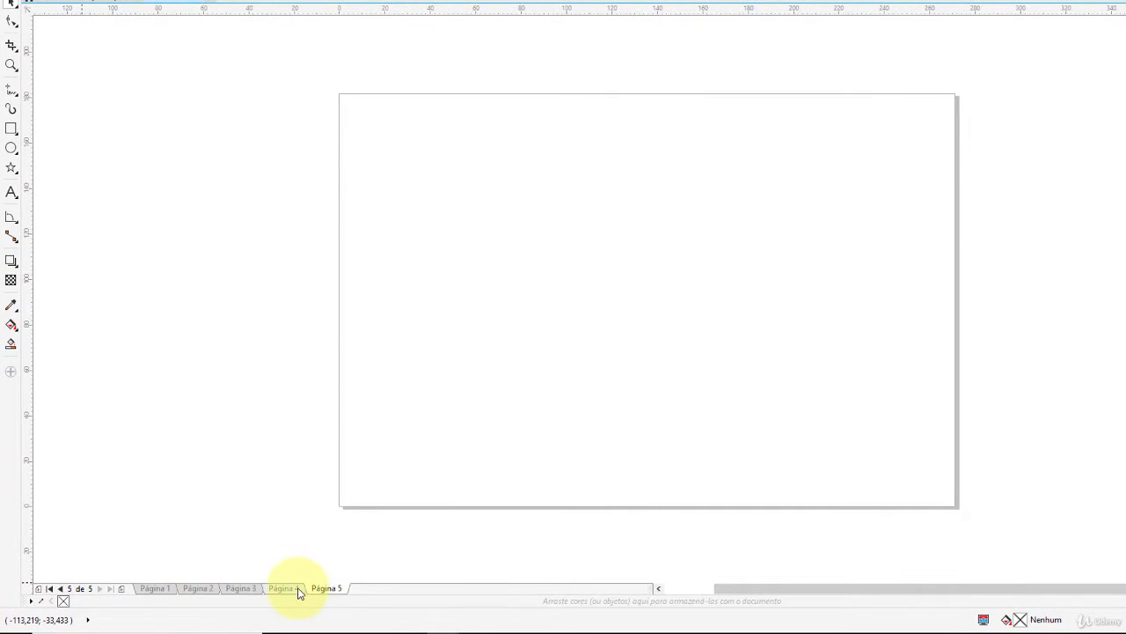
pyautogui.click(286, 590)
pyautogui.click(240, 590)
pyautogui.click(185, 592)
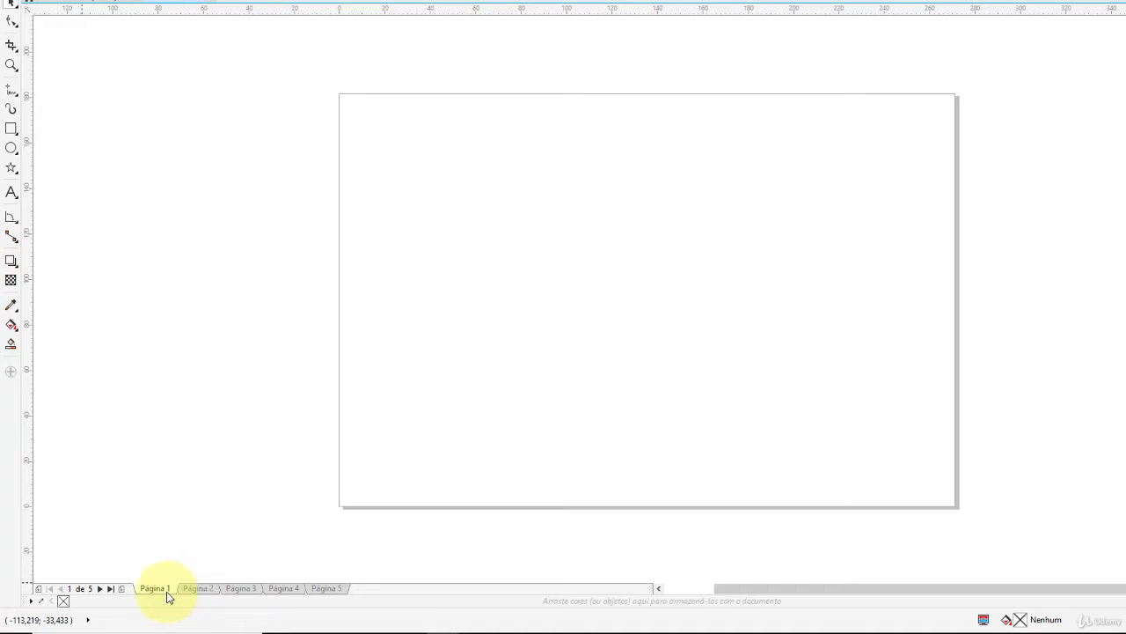
pyautogui.click(197, 590)
pyautogui.click(234, 591)
pyautogui.click(282, 591)
pyautogui.click(327, 591)
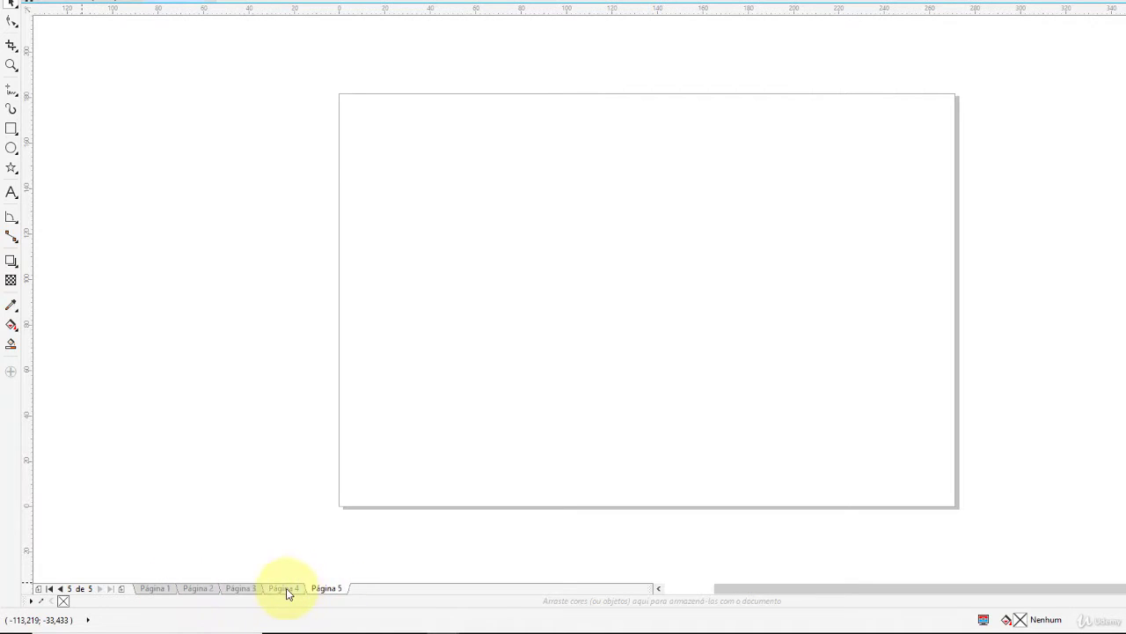
pyautogui.click(286, 591)
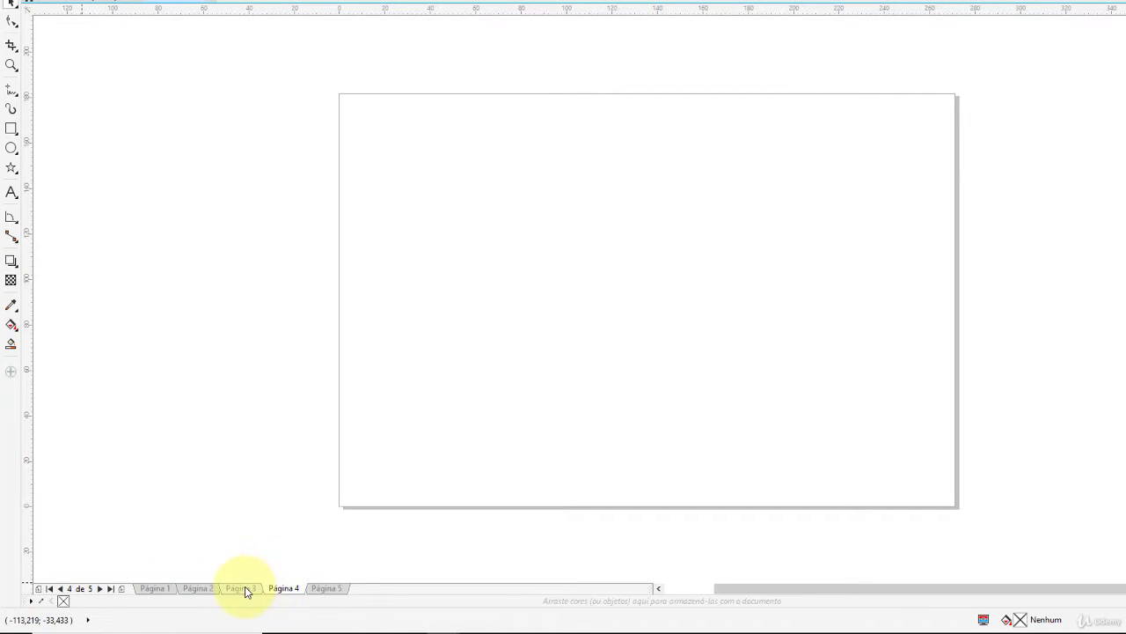
# Step to the previous and next pages, and jump to the last and the first page of the document.
pyautogui.click(59, 589)
pyautogui.click(99, 589)
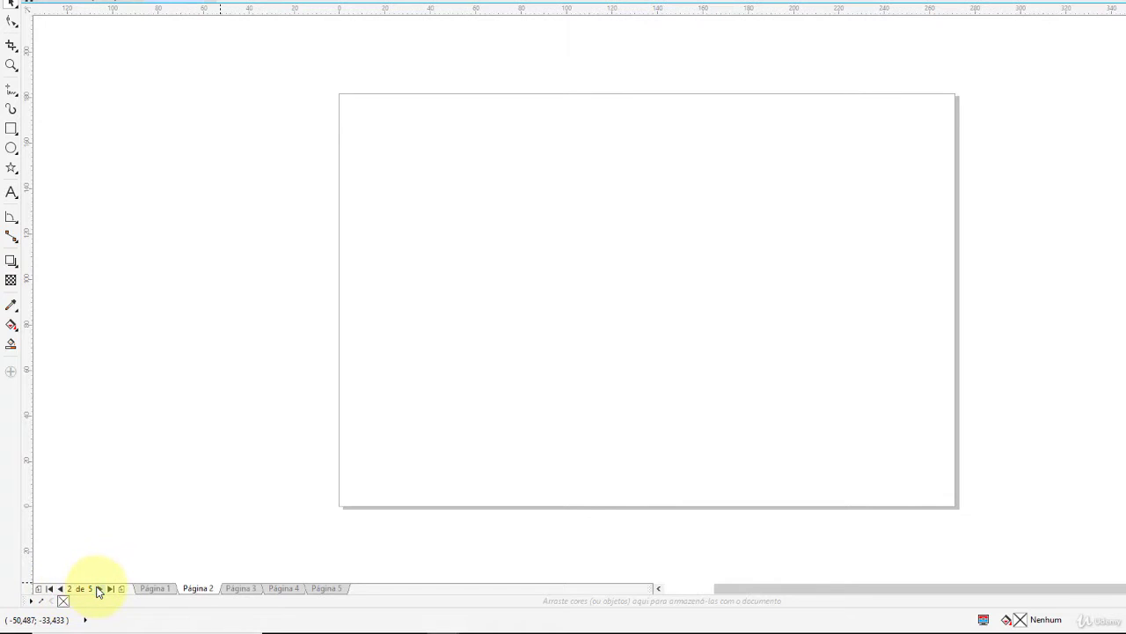
pyautogui.click(110, 588)
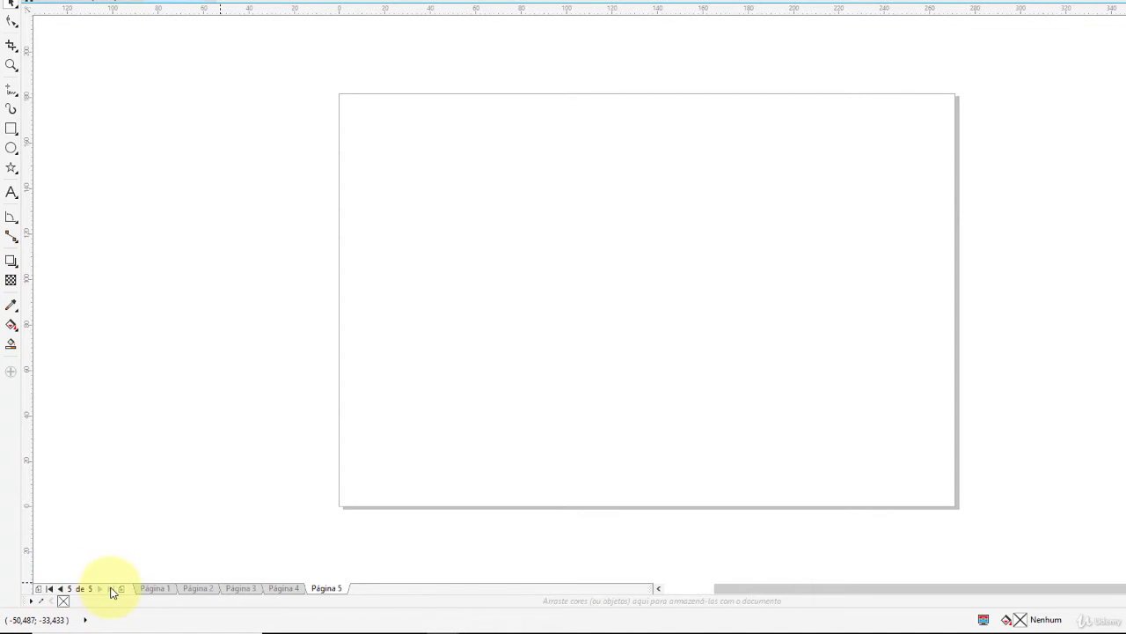
pyautogui.click(49, 589)
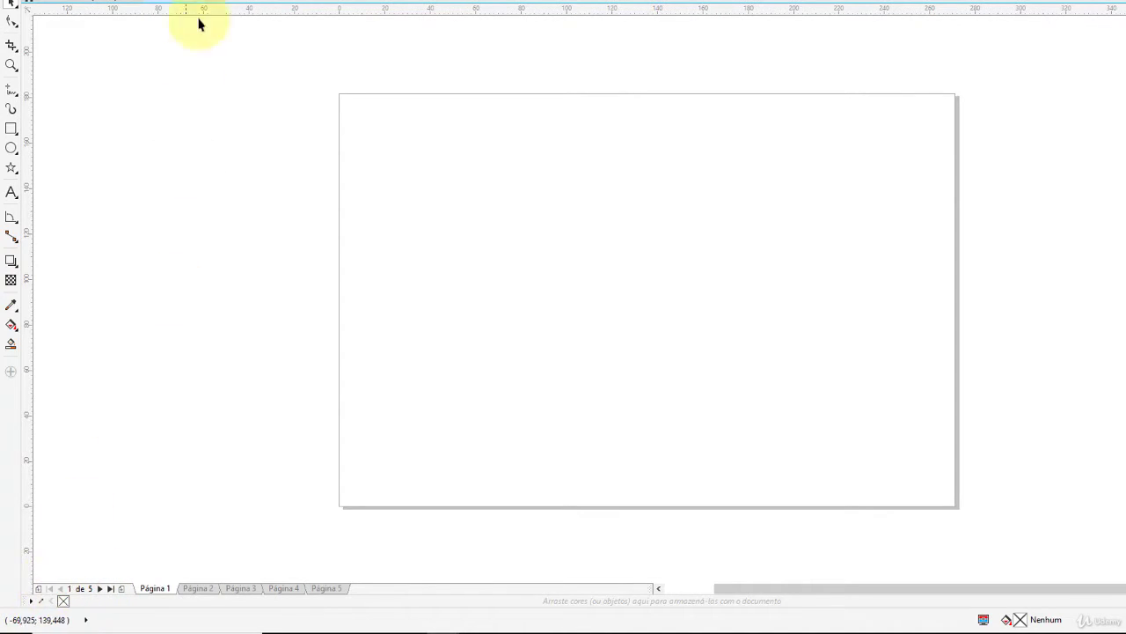
# Switch to the CorelDRAW X8 (64-Bit).cdt document and add five pages after page 1.
pyautogui.click(103, 4)
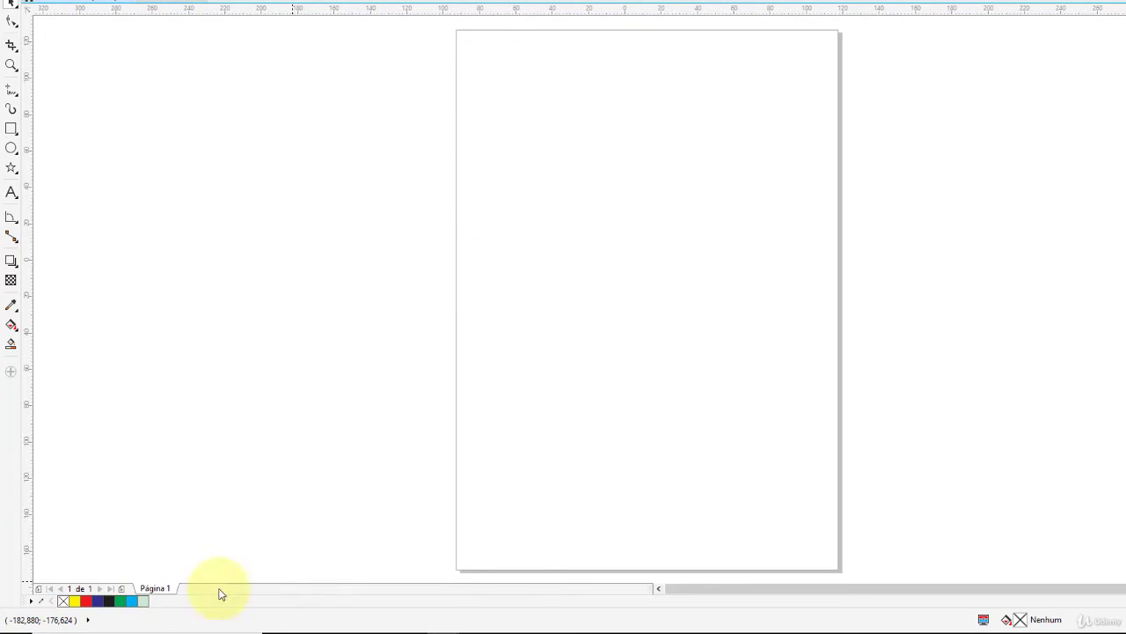
pyautogui.click(138, 583)
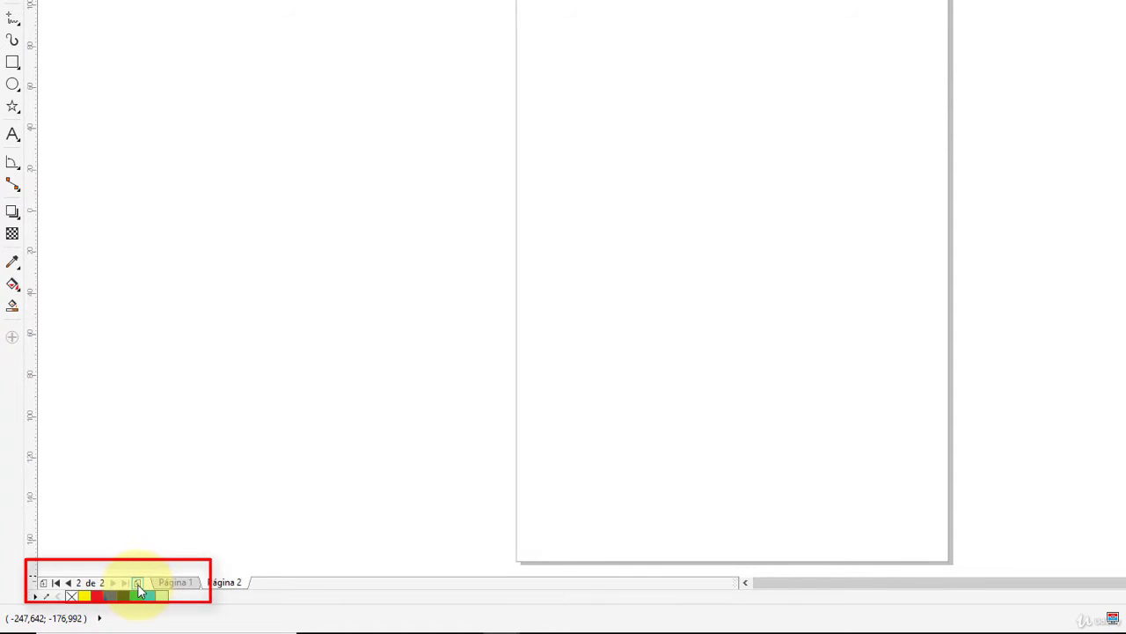
pyautogui.click(137, 584)
pyautogui.click(137, 584)
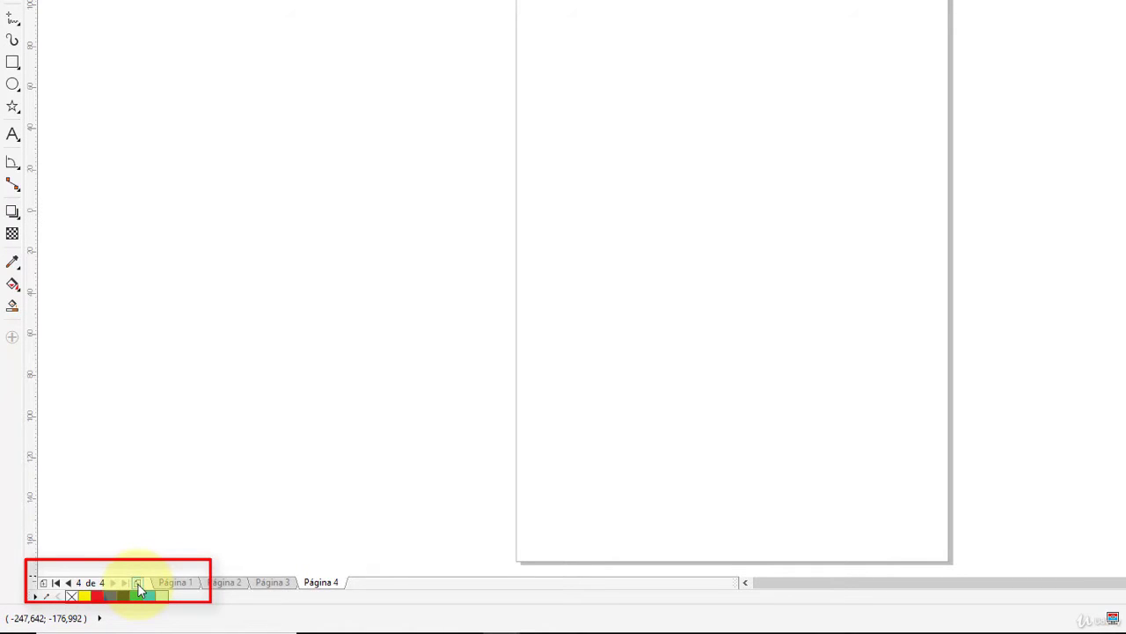
pyautogui.click(137, 583)
pyautogui.click(137, 583)
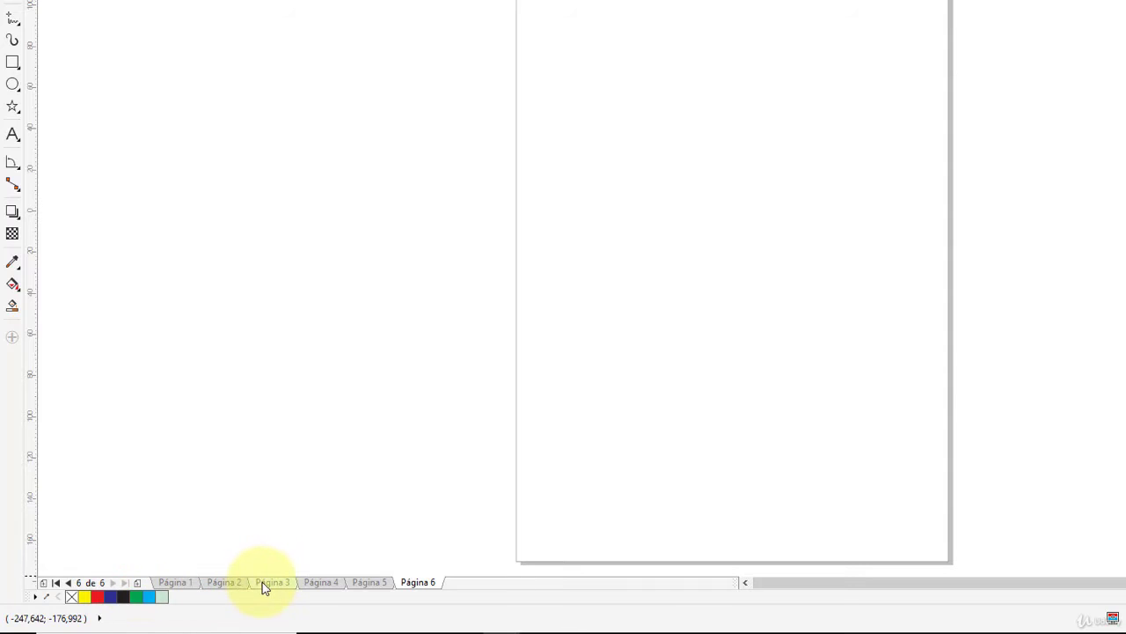
# Delete page 2, and delete the page that takes its place as well.
pyautogui.click(234, 583)
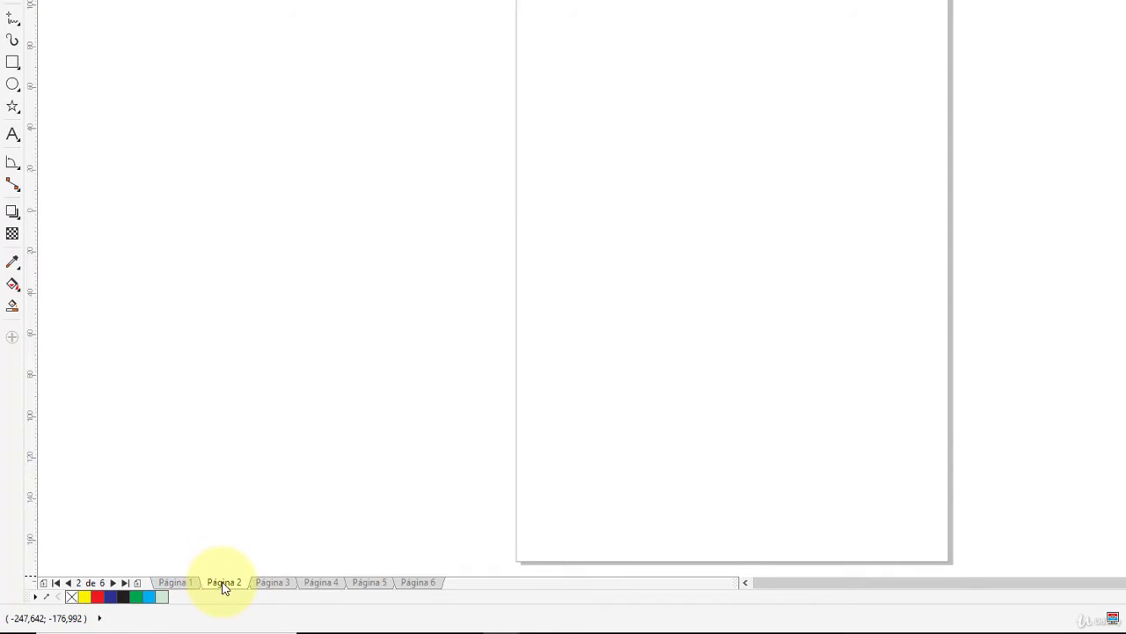
pyautogui.rightClick(224, 584)
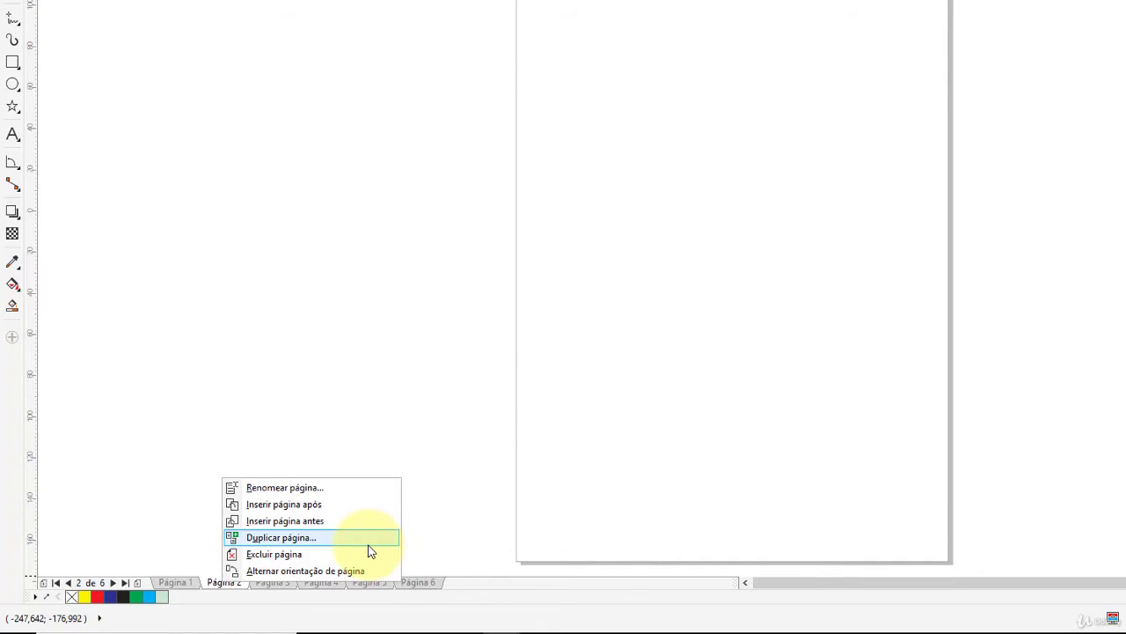
pyautogui.click(347, 554)
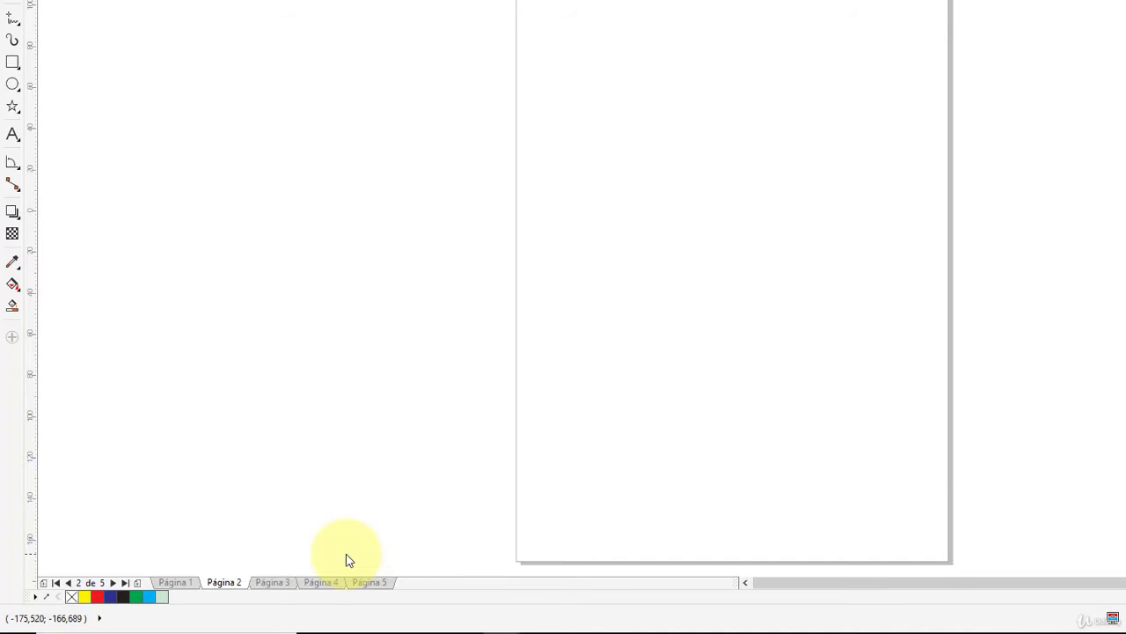
pyautogui.rightClick(227, 583)
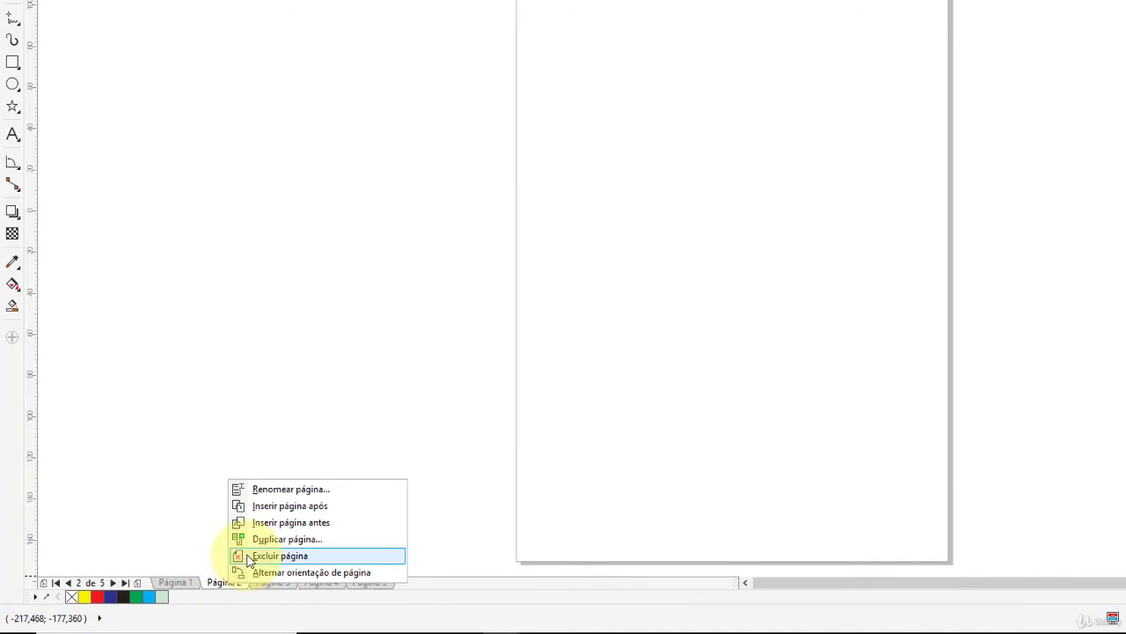
pyautogui.click(244, 555)
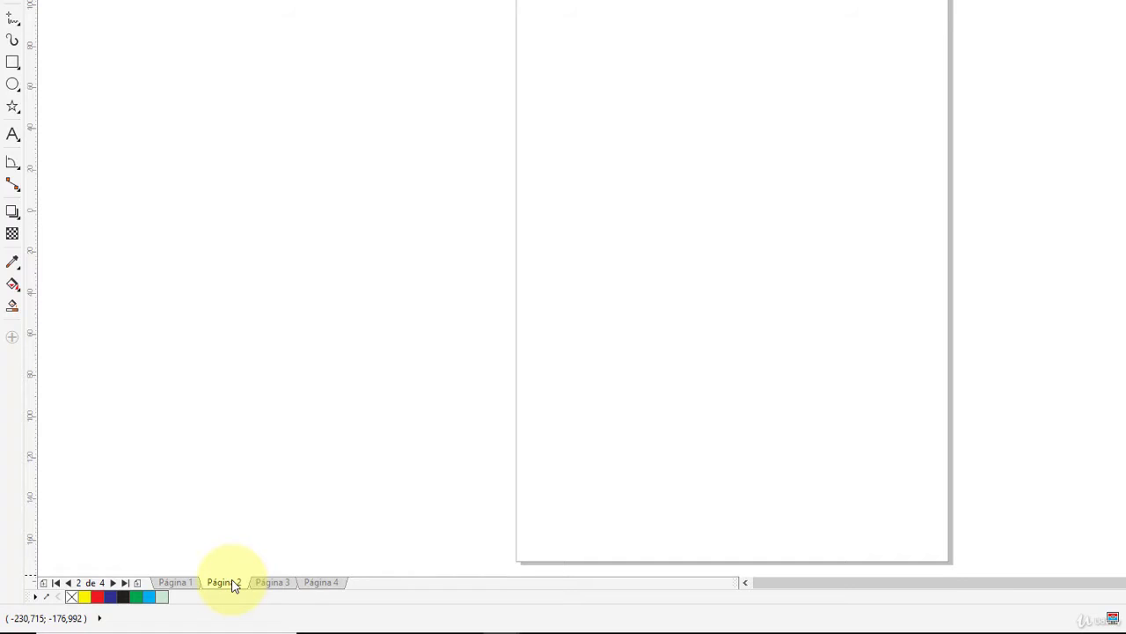
# Toggle page 2 to landscape orientation and back to portrait.
pyautogui.rightClick(234, 586)
pyautogui.click(250, 569)
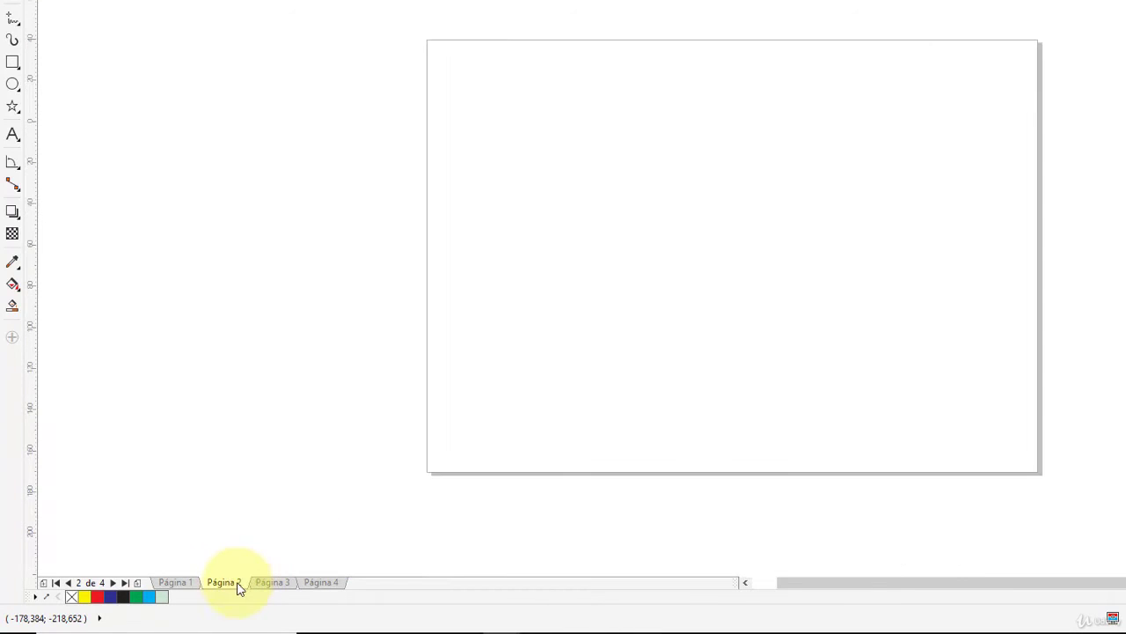
pyautogui.rightClick(230, 582)
pyautogui.click(253, 567)
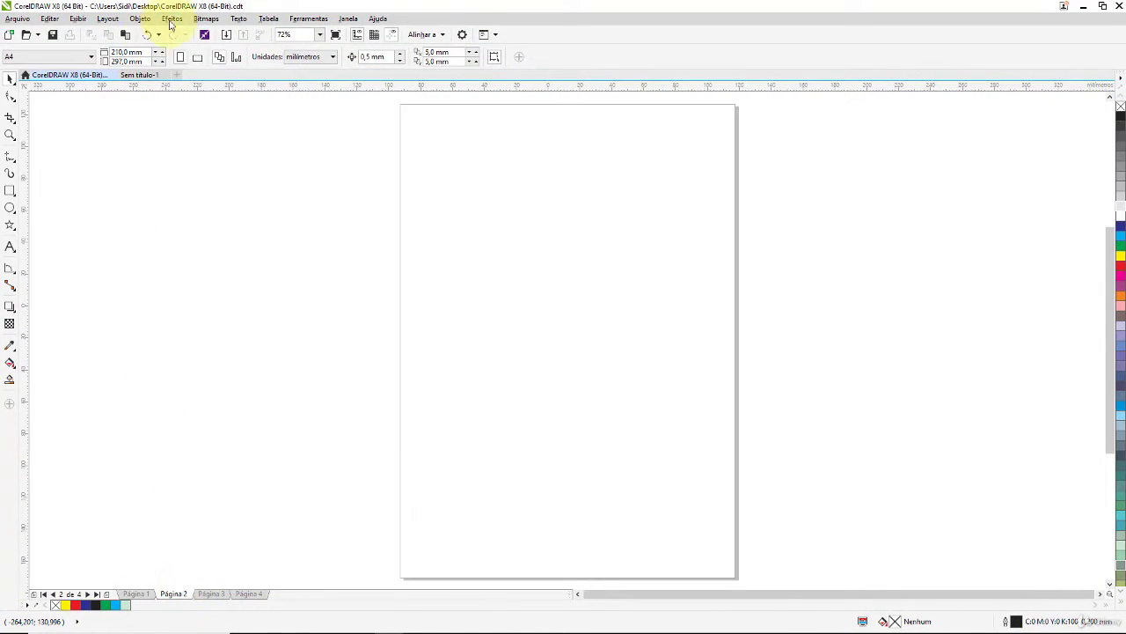
# Set the page orientation to landscape and add three more pages to the document.
pyautogui.click(197, 56)
pyautogui.click(180, 56)
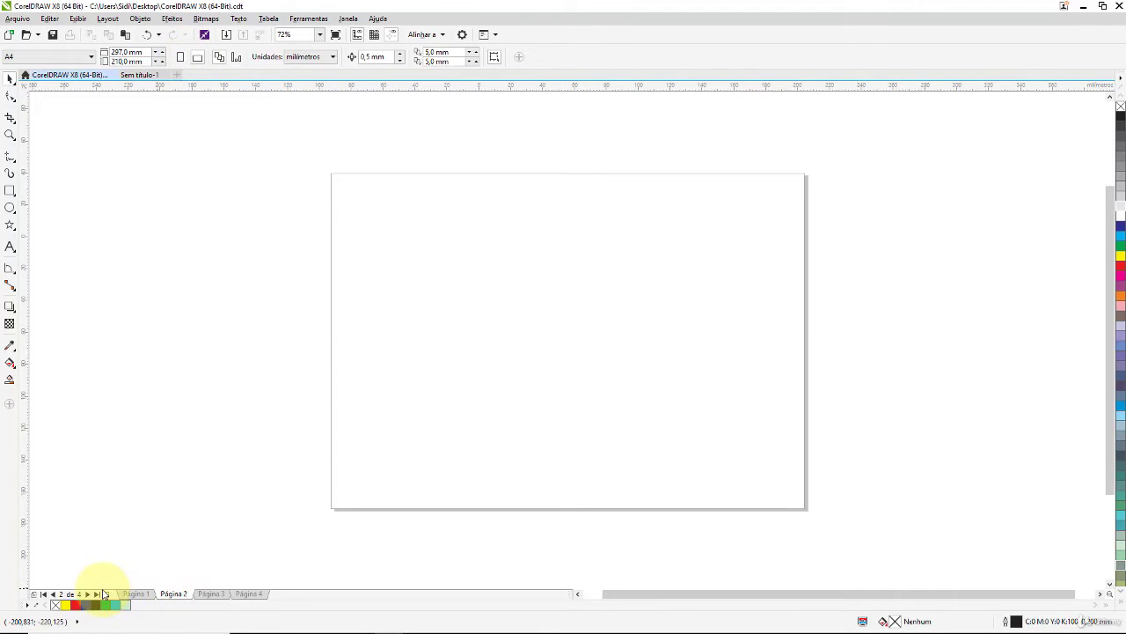
pyautogui.click(106, 595)
pyautogui.click(105, 595)
pyautogui.click(106, 595)
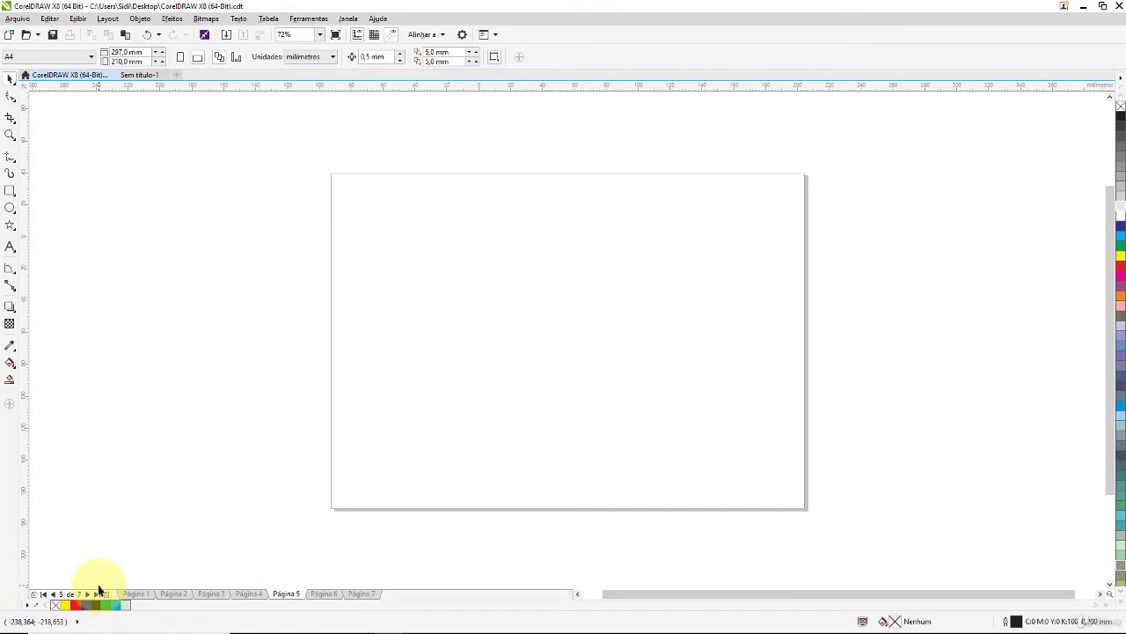
# Delete page 7 at the end of the document.
pyautogui.rightClick(360, 594)
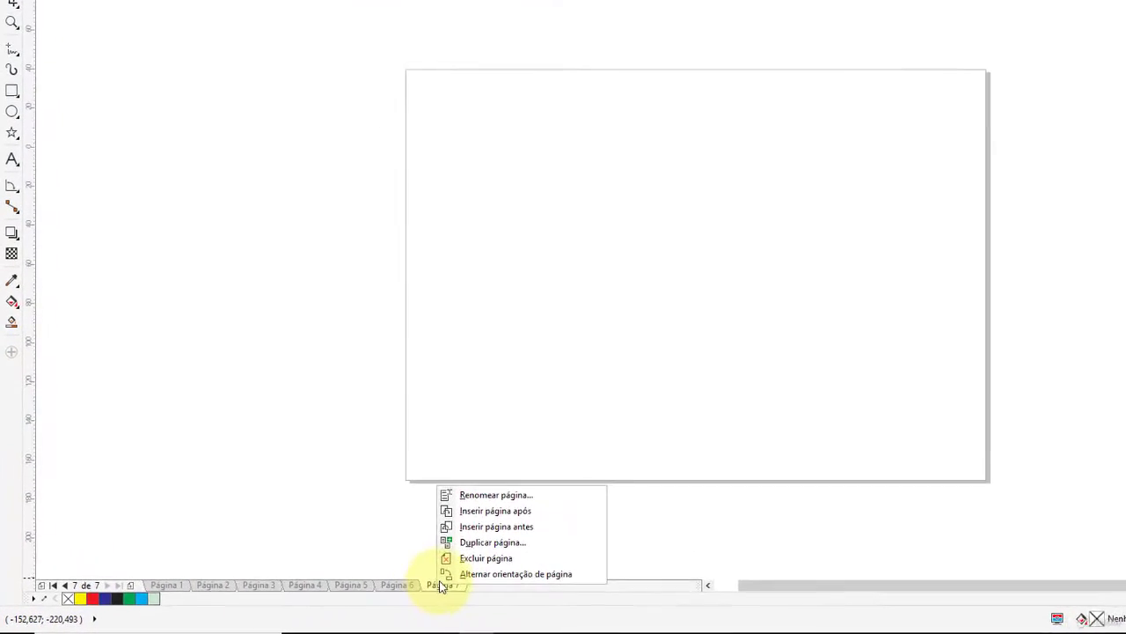
pyautogui.click(486, 558)
pyautogui.rightClick(408, 585)
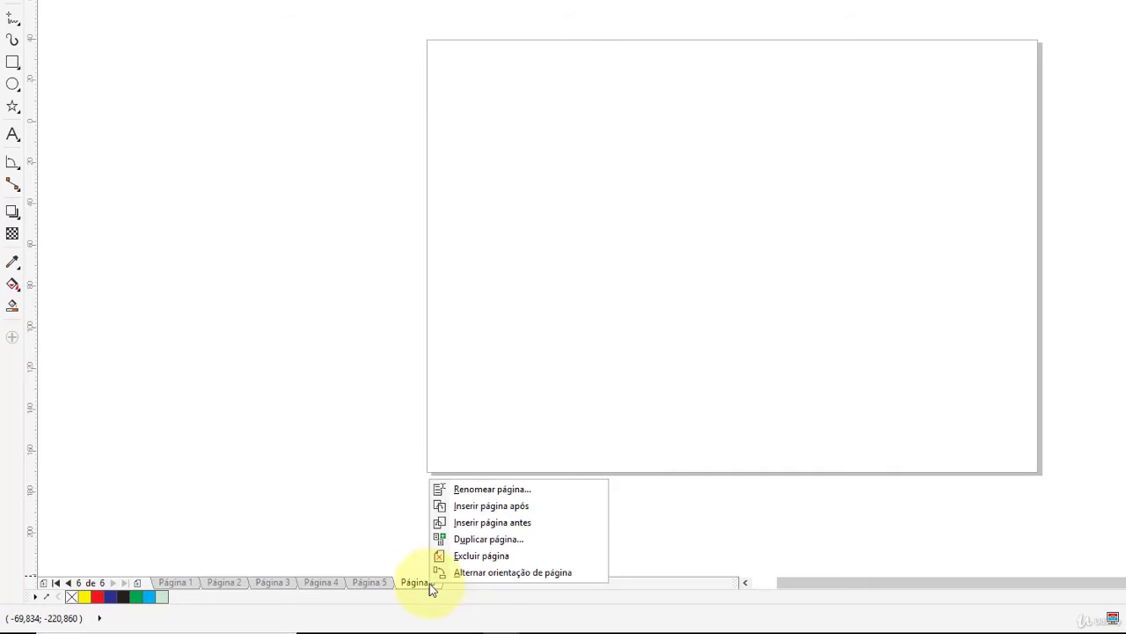
pyautogui.click(449, 549)
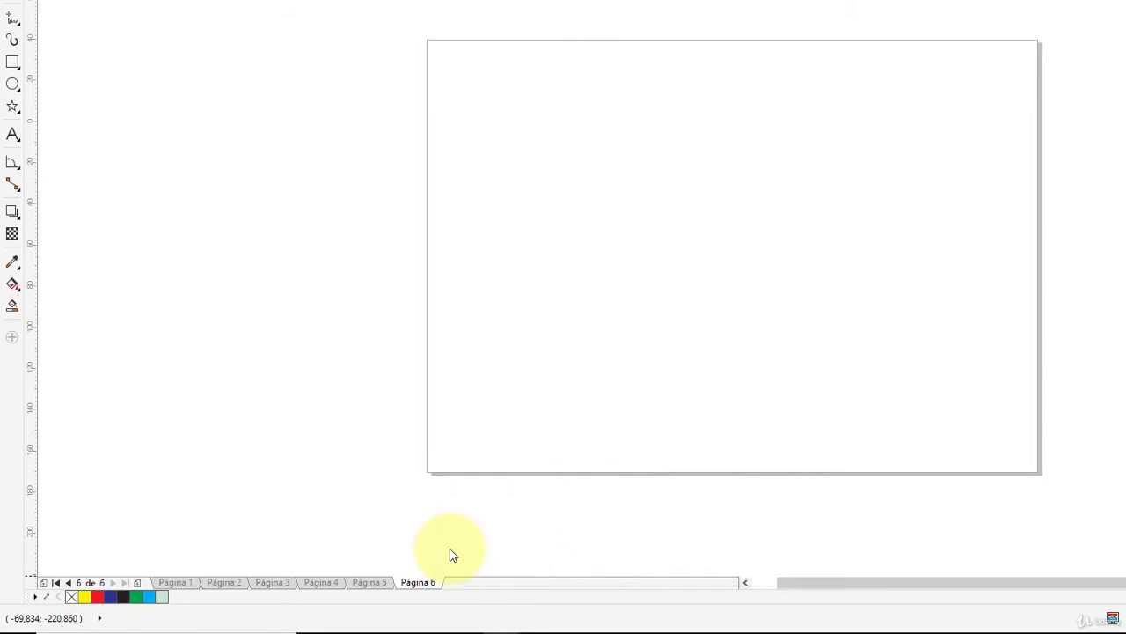
# Add ten more pages at the end of the document, up to page 16.
pyautogui.click(137, 583)
pyautogui.click(138, 584)
pyautogui.click(138, 584)
pyautogui.click(138, 583)
pyautogui.click(137, 584)
pyautogui.click(148, 584)
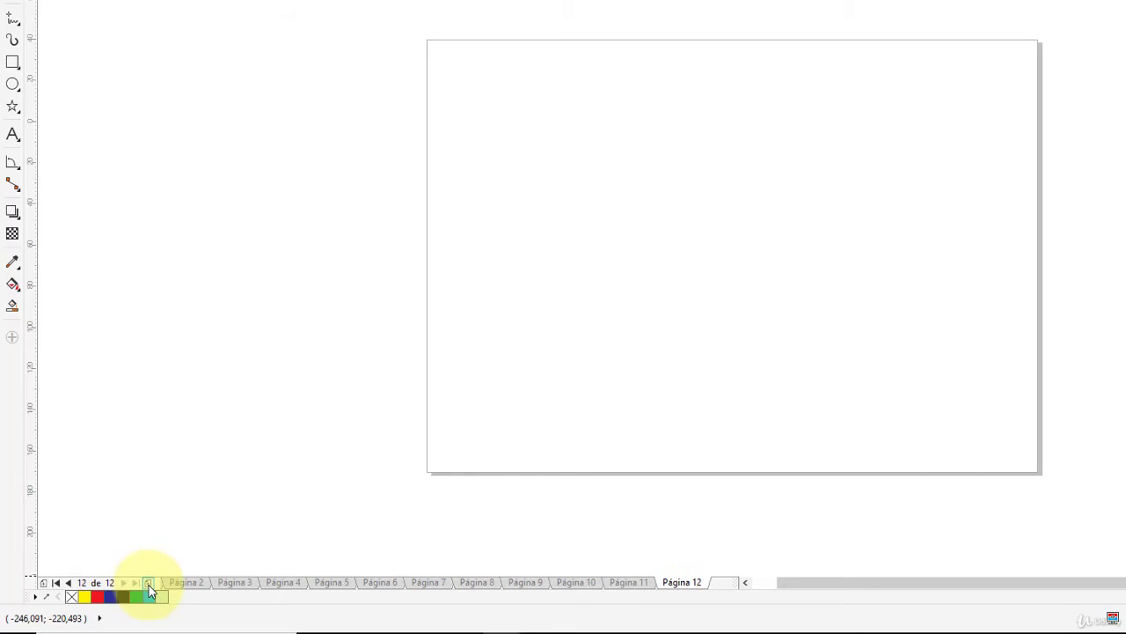
pyautogui.click(148, 585)
pyautogui.click(148, 585)
pyautogui.click(147, 585)
pyautogui.click(148, 585)
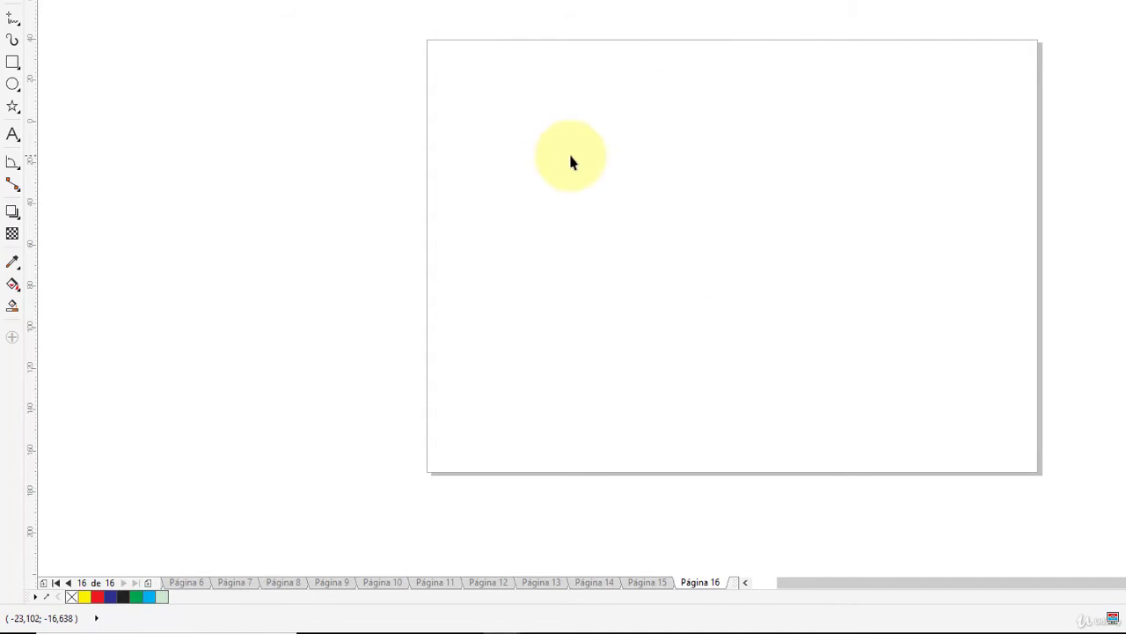
# Jump to the first page and back to the last one, and examine the page commands available for page 16.
pyautogui.click(56, 583)
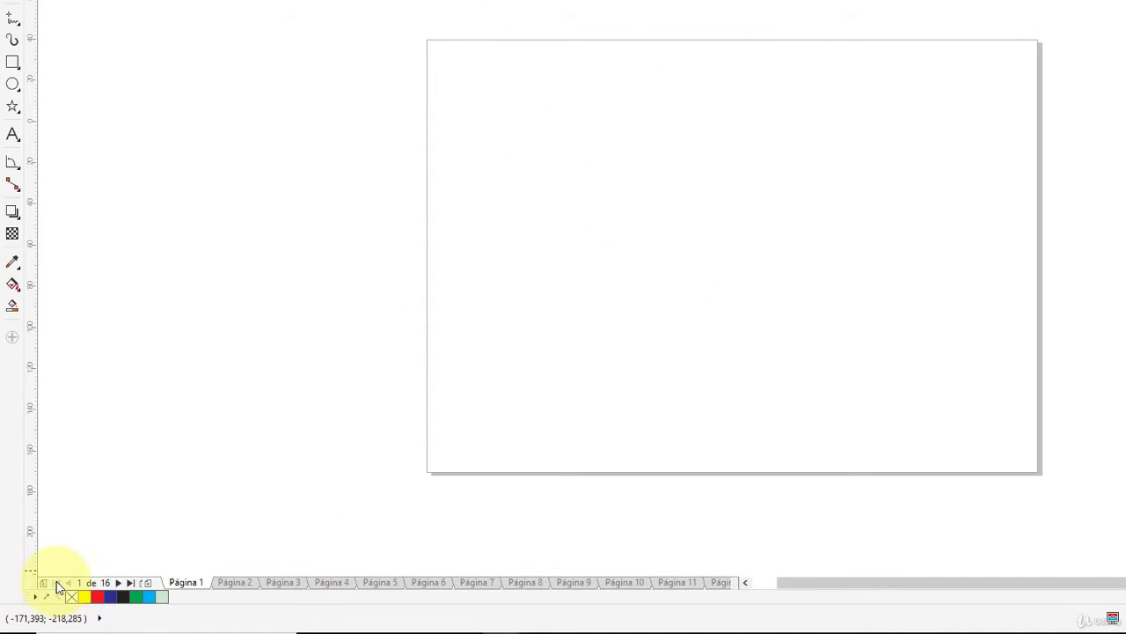
pyautogui.click(131, 583)
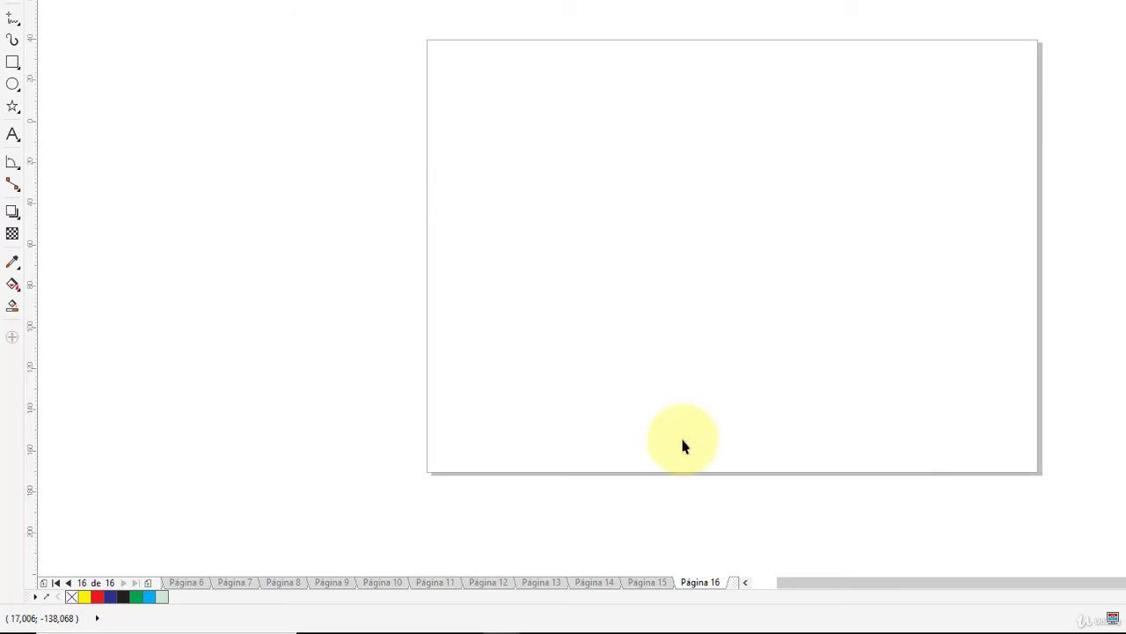
pyautogui.rightClick(702, 583)
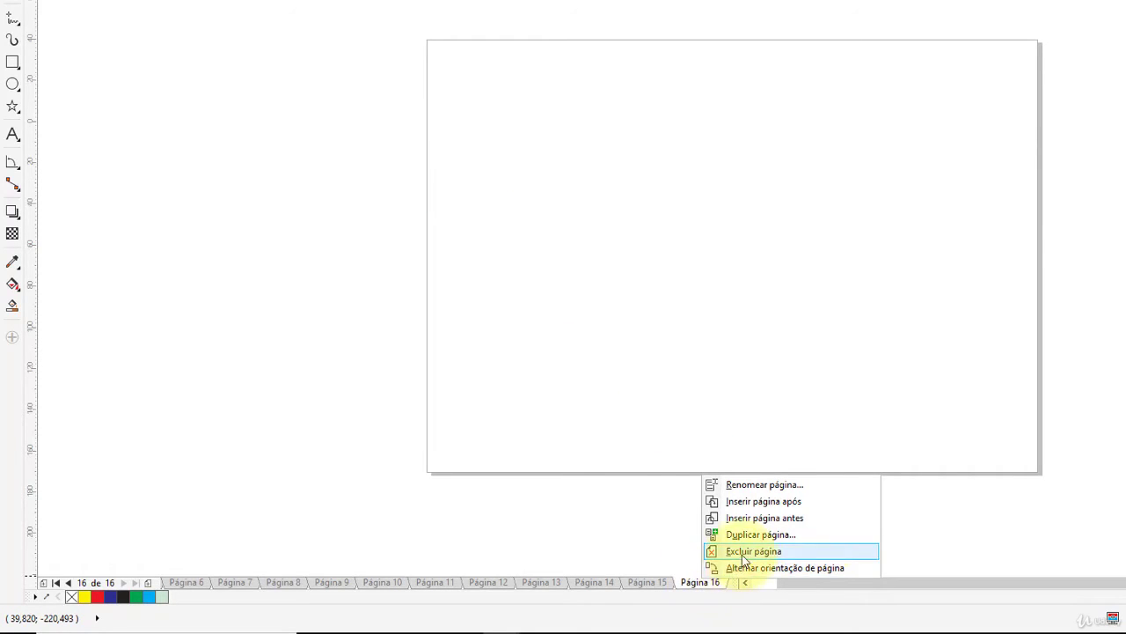
pyautogui.click(922, 534)
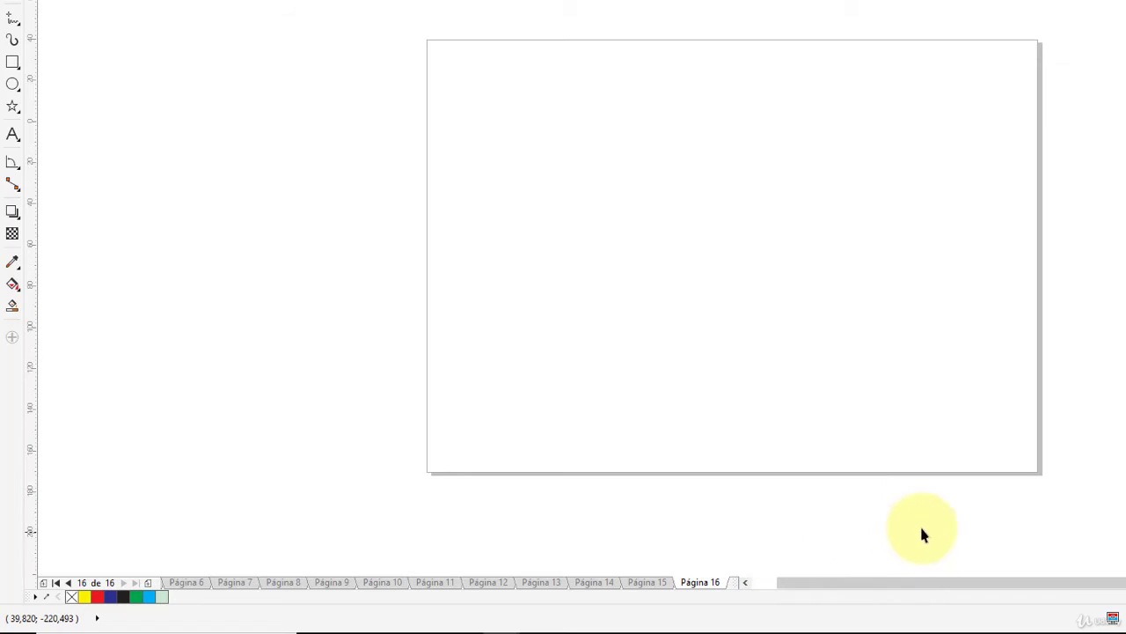
pyautogui.click(658, 582)
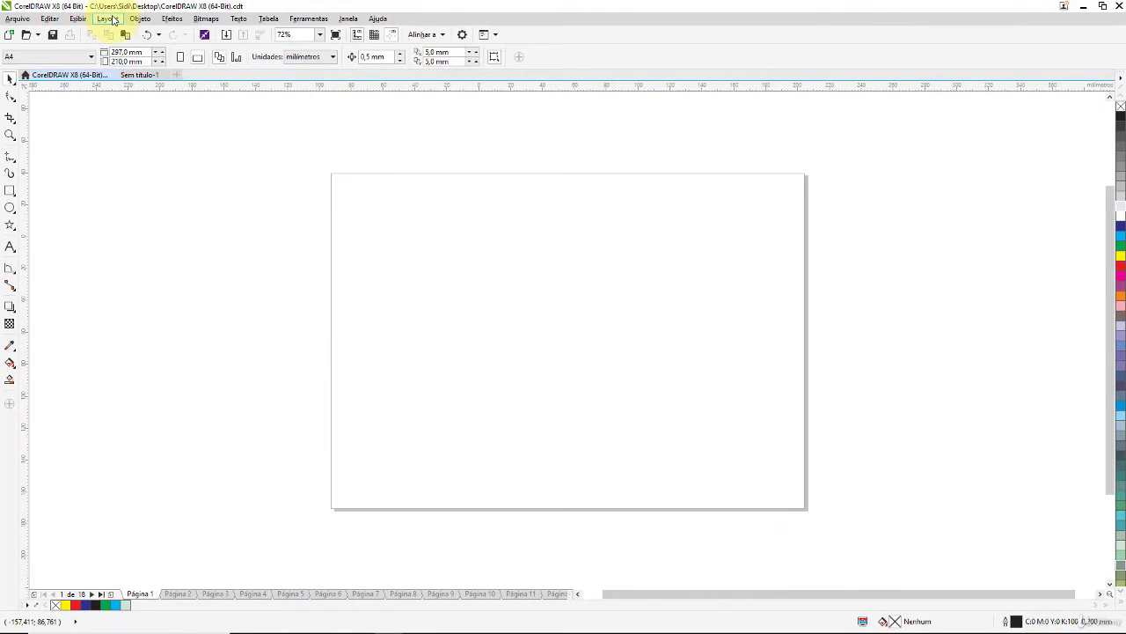
# Go directly to page 11 of the document with the go-to-page command.
pyautogui.click(107, 19)
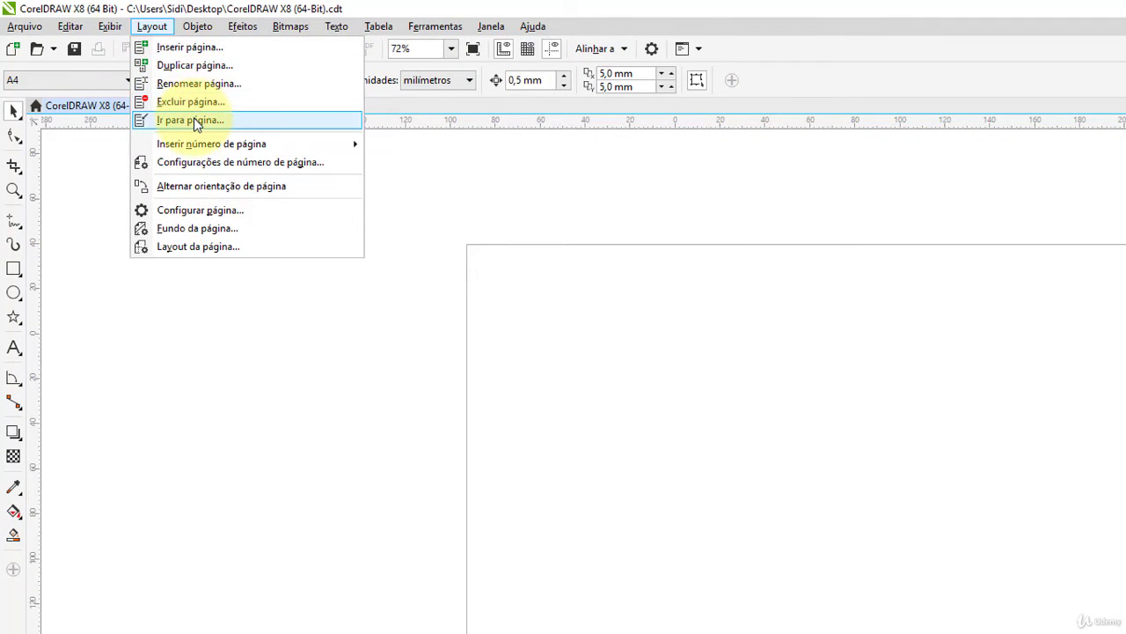
pyautogui.click(194, 120)
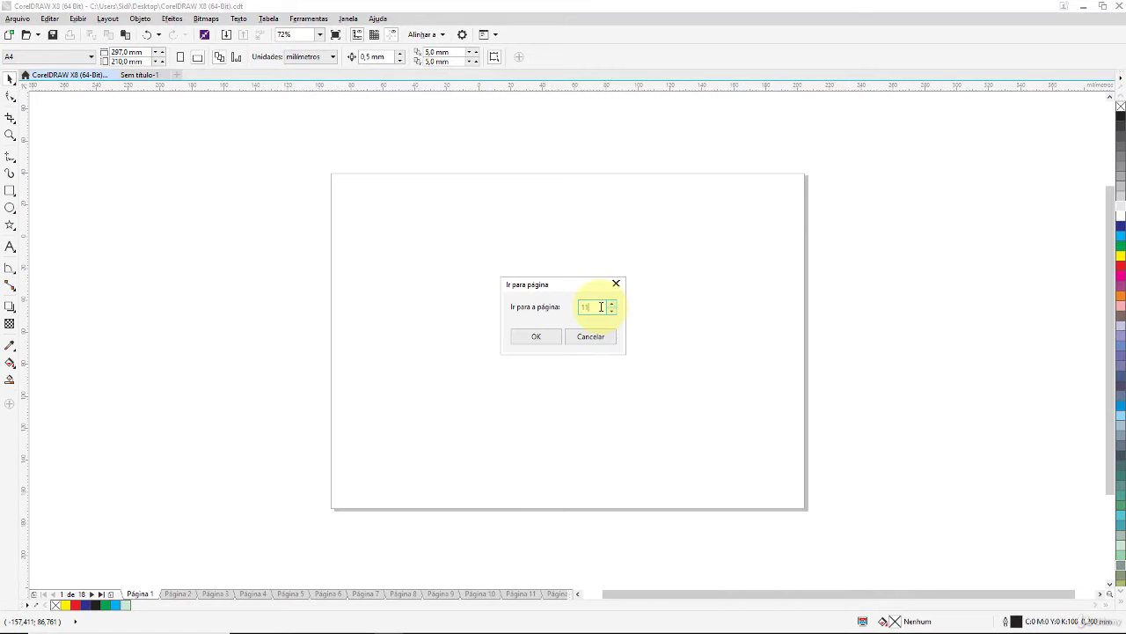
pyautogui.write('11')
pyautogui.click(553, 337)
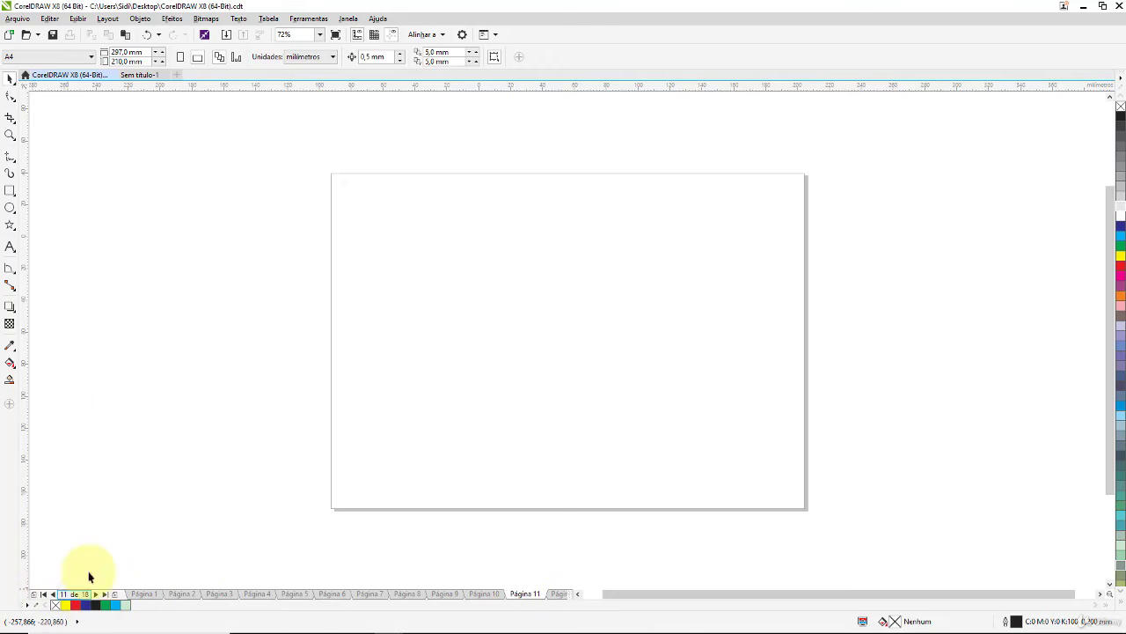
# Set the page background to a solid light cyan colour.
pyautogui.click(107, 19)
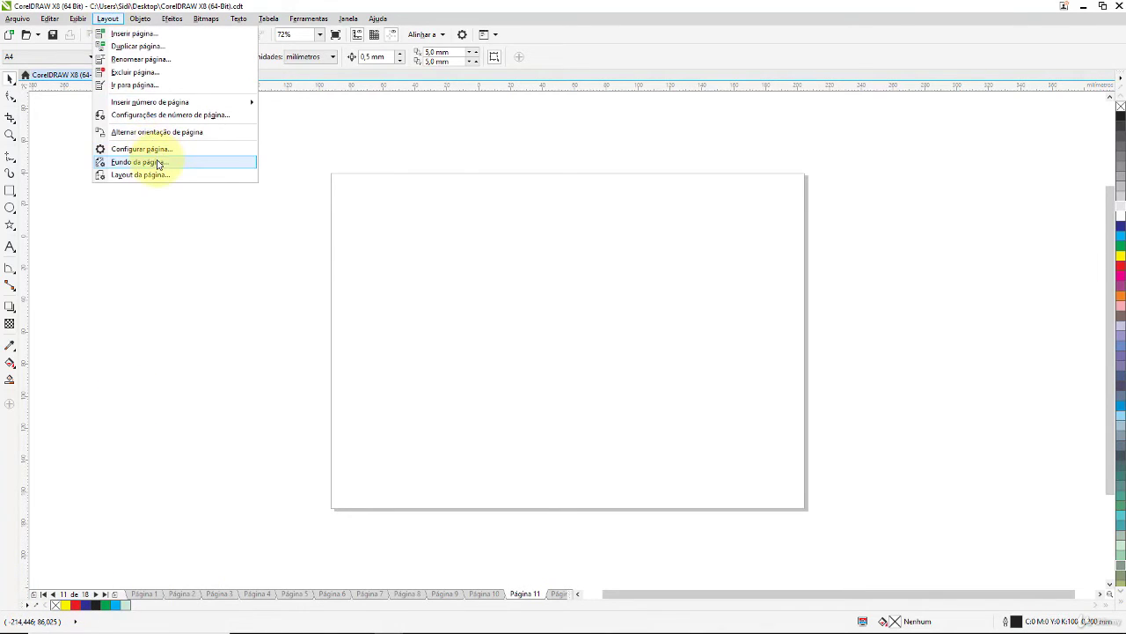
pyautogui.press('Escape')
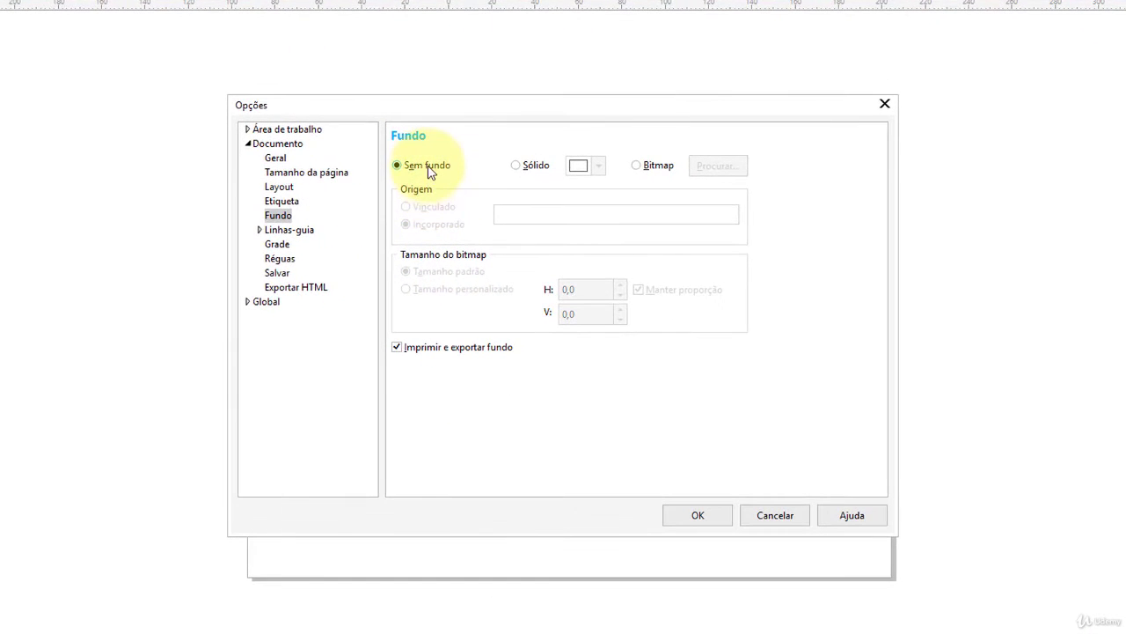
pyautogui.click(527, 166)
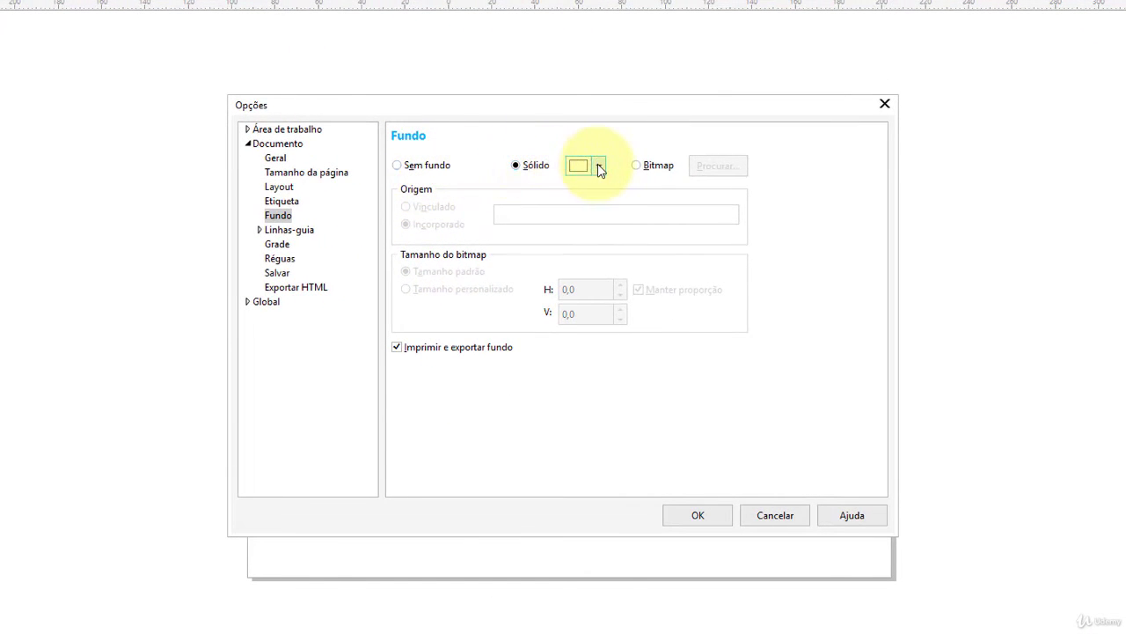
pyautogui.click(599, 170)
pyautogui.moveTo(649, 261); pyautogui.dragTo(679, 237)
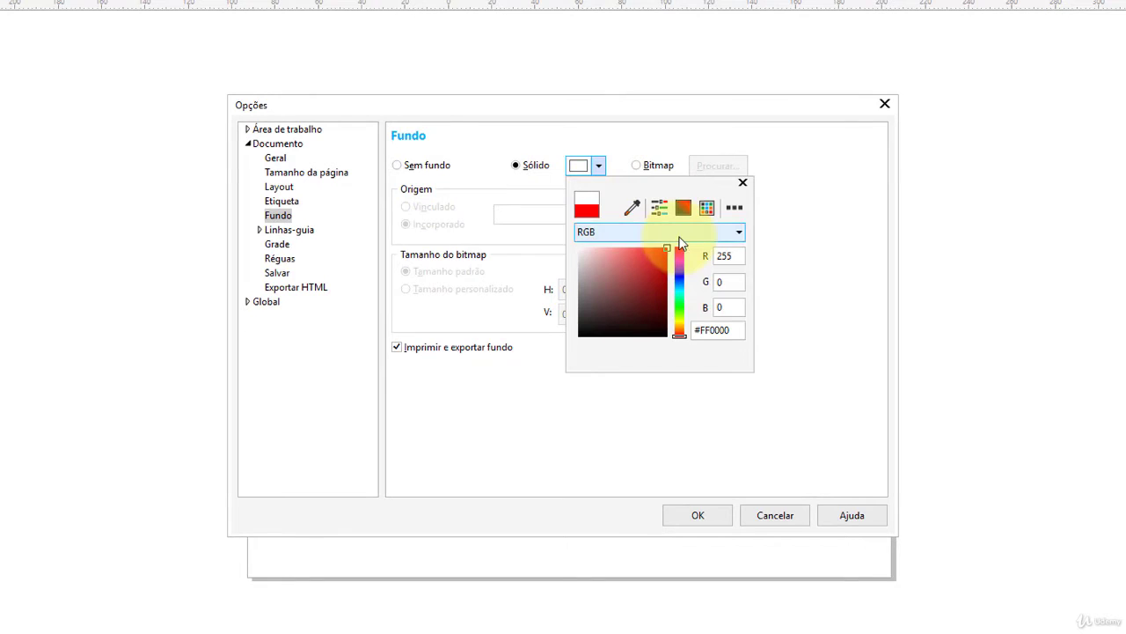
pyautogui.click(679, 290)
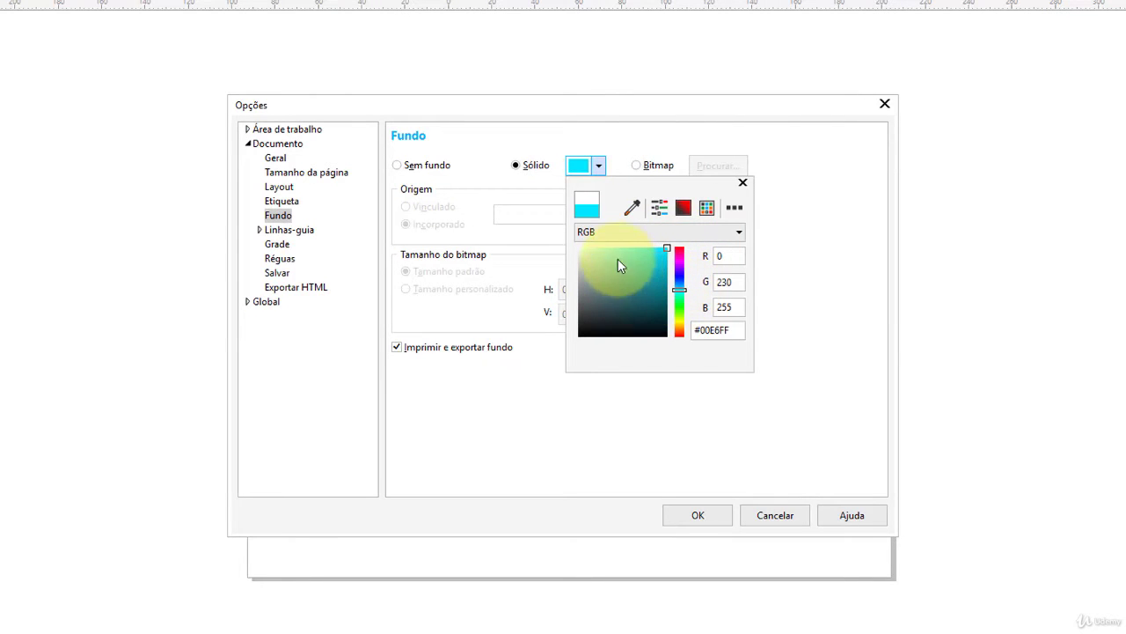
pyautogui.click(605, 245)
pyautogui.click(730, 484)
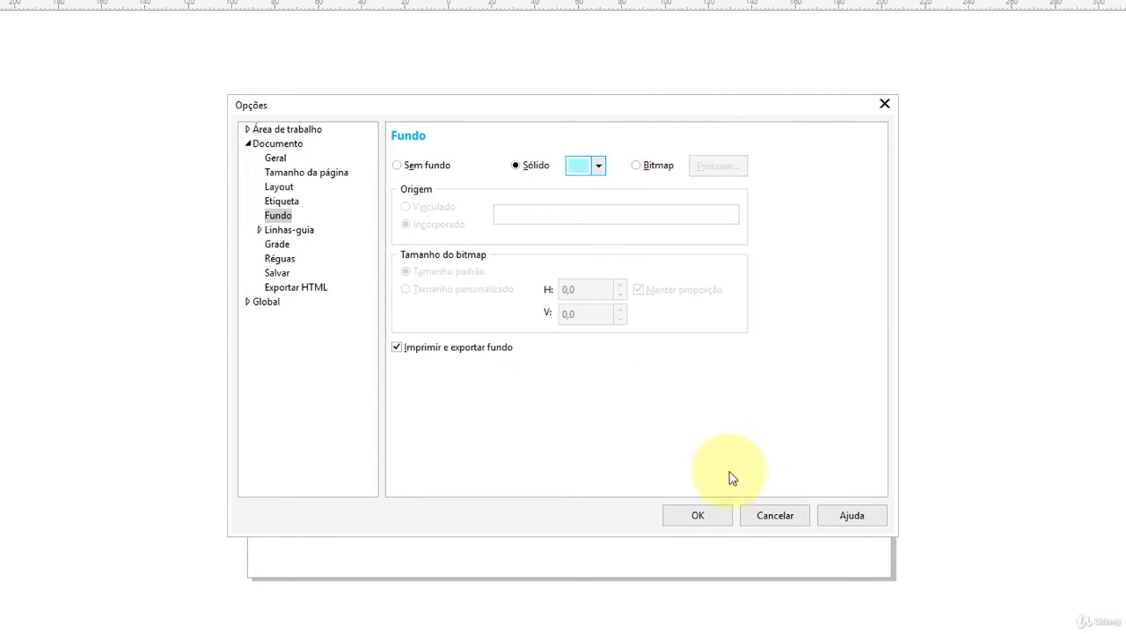
pyautogui.click(709, 520)
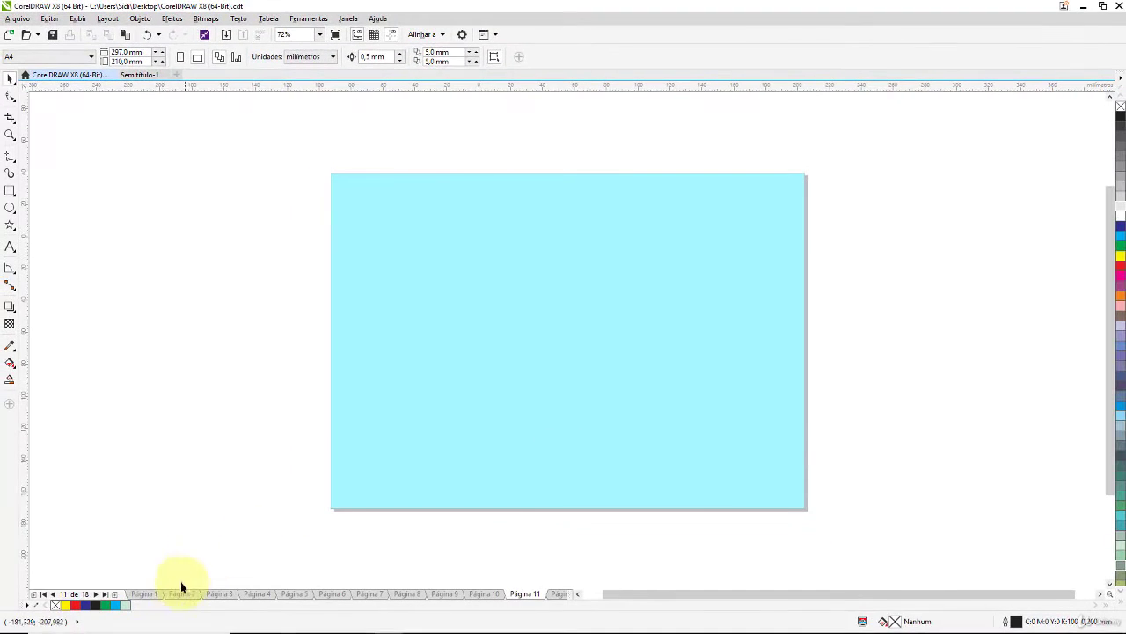
# Check the solid background on pages 1 to 5 and return to page 1.
pyautogui.click(152, 598)
pyautogui.click(180, 595)
pyautogui.click(219, 595)
pyautogui.click(255, 595)
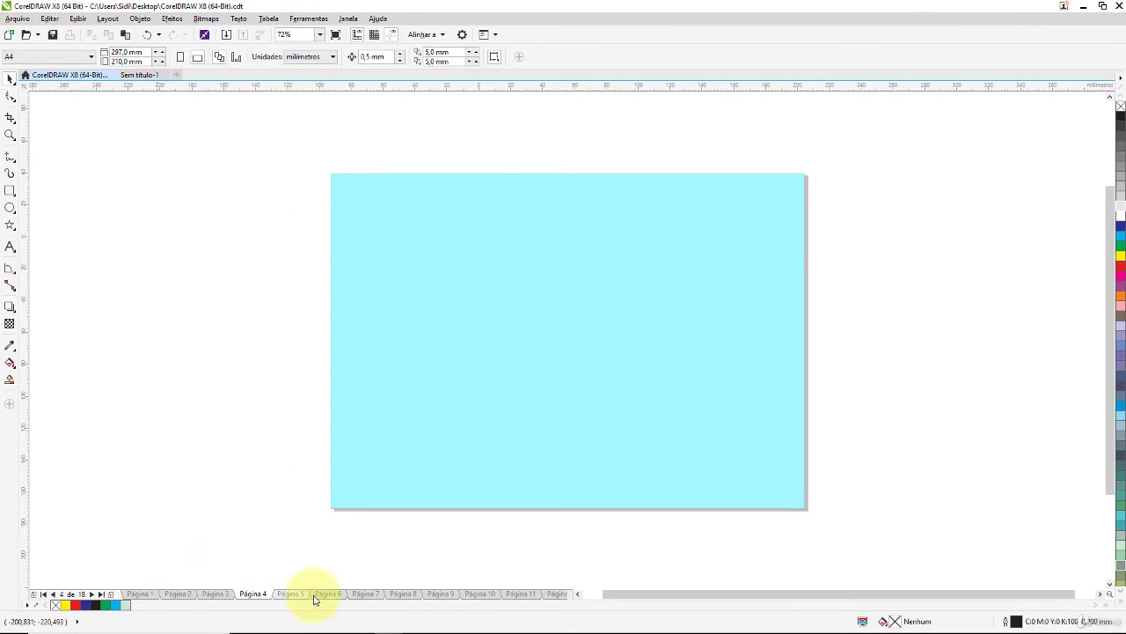
pyautogui.click(297, 595)
pyautogui.click(151, 594)
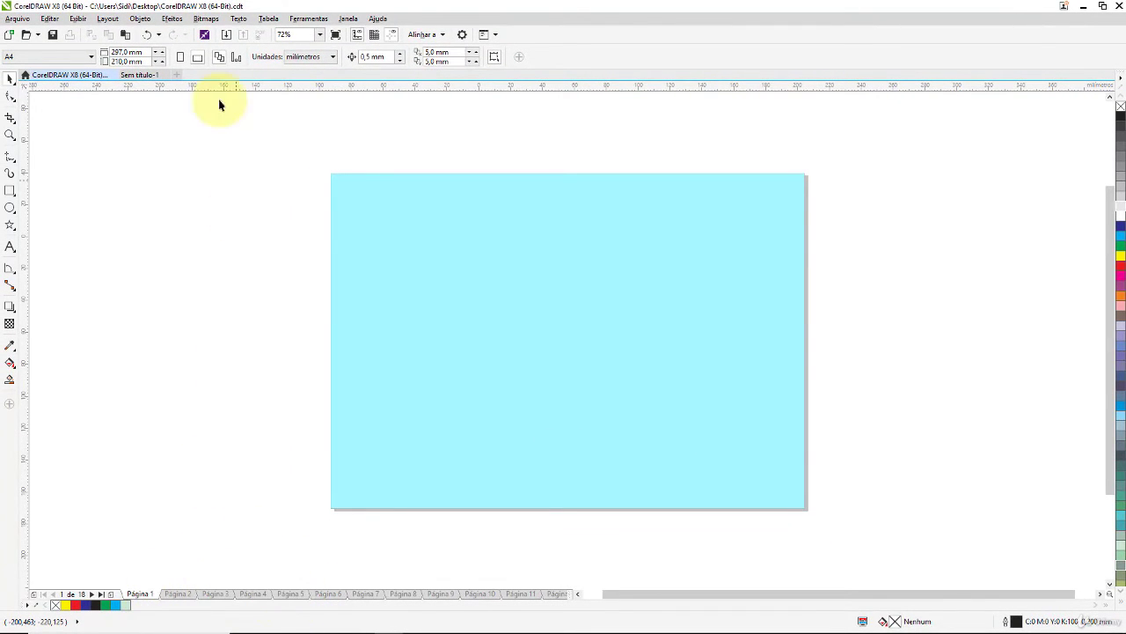
# Set the page background to a bitmap, using the skyline-buildings picture from the Imagens folder at its default size.
pyautogui.click(107, 19)
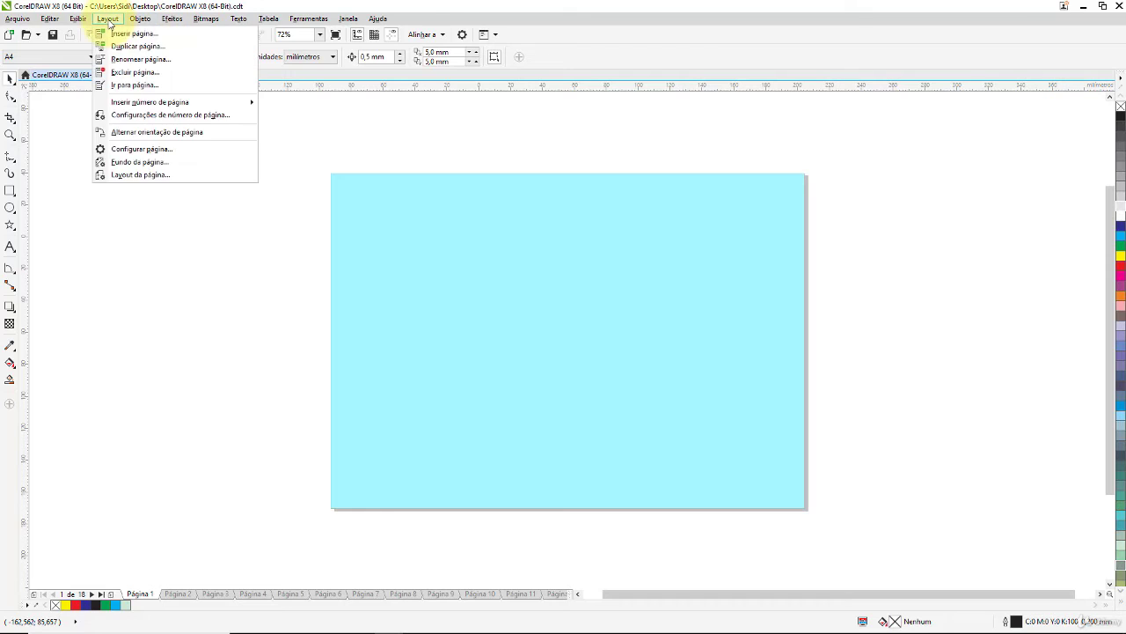
pyautogui.click(160, 164)
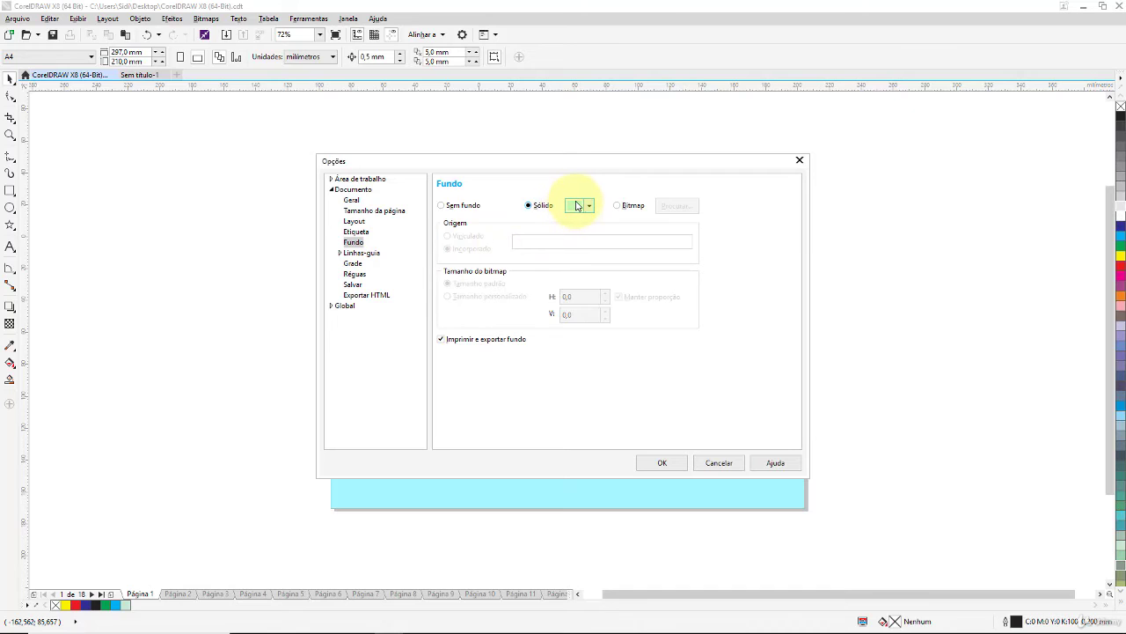
pyautogui.click(628, 207)
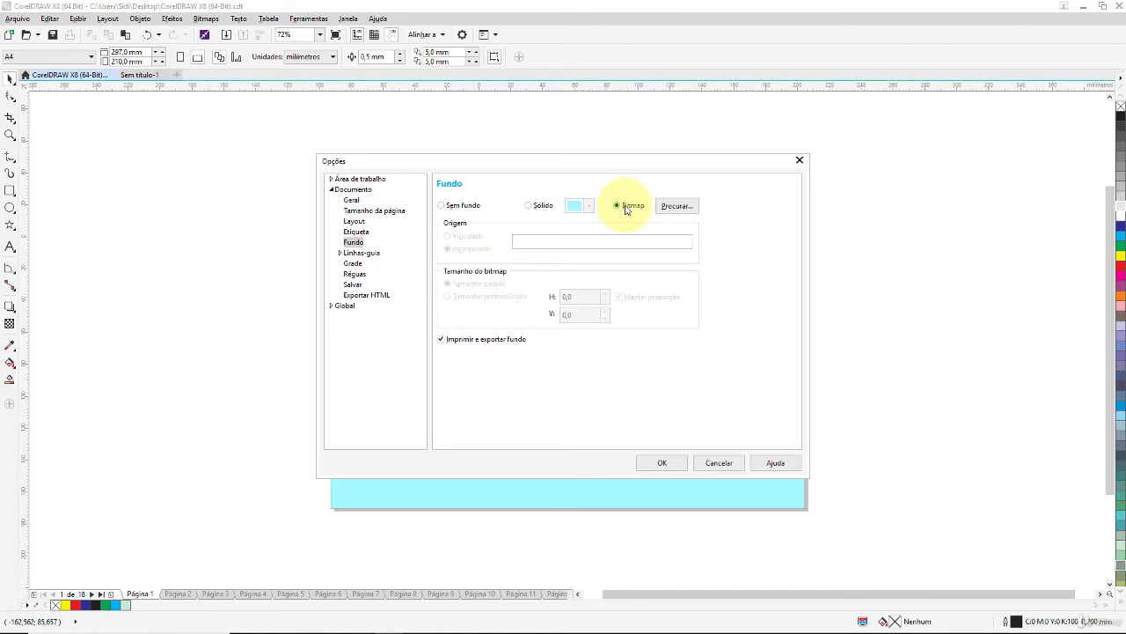
pyautogui.click(675, 207)
pyautogui.moveTo(872, 238); pyautogui.dragTo(874, 356)
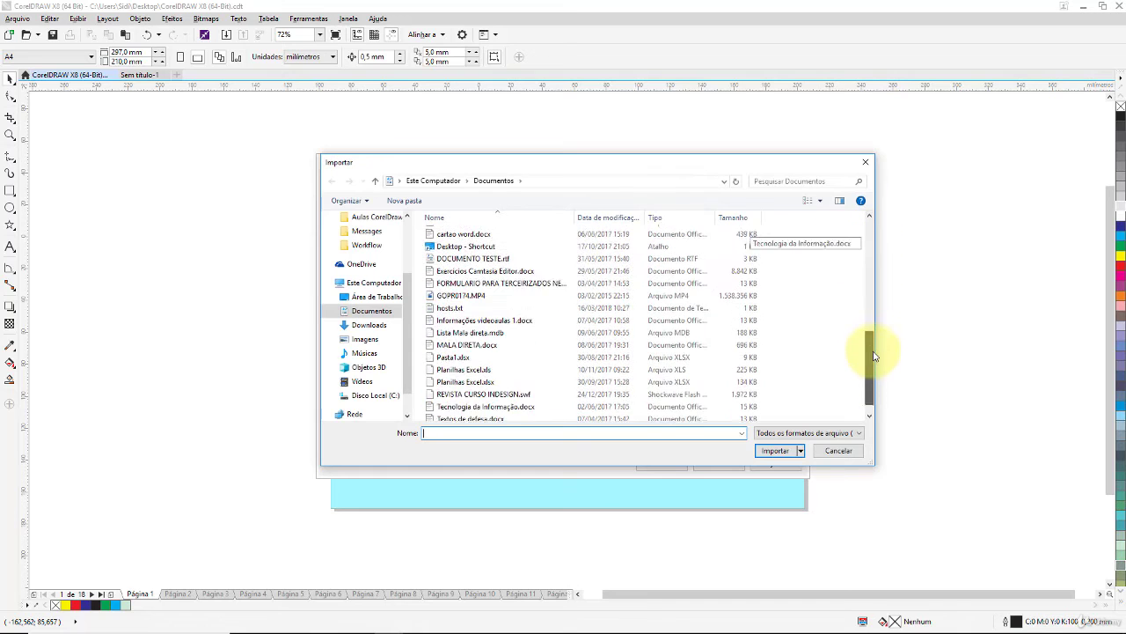
pyautogui.click(366, 340)
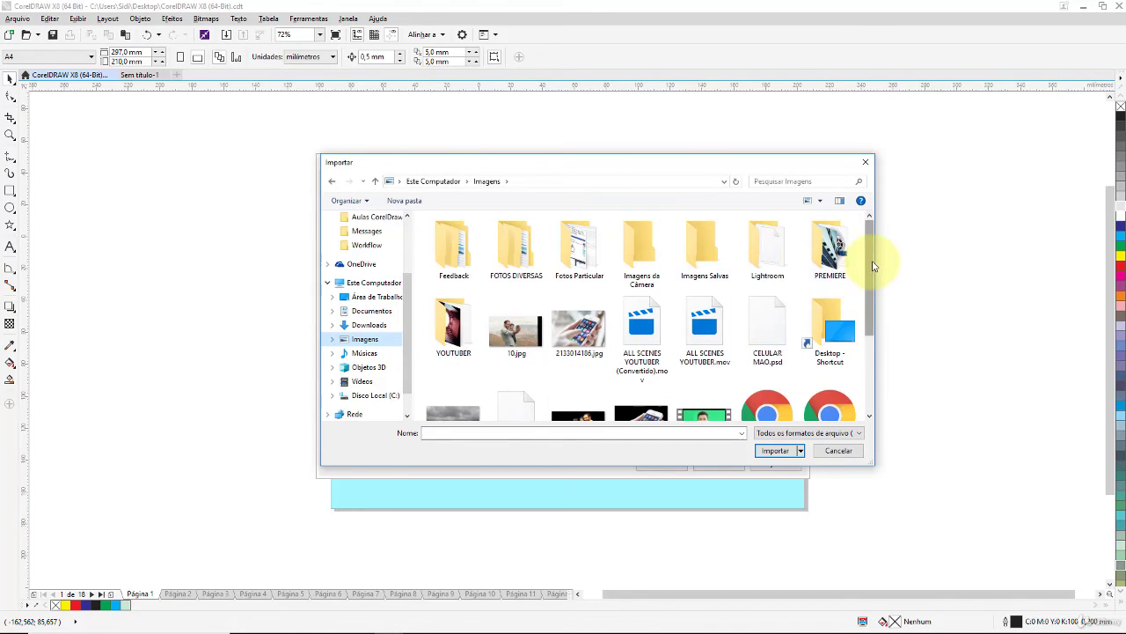
pyautogui.moveTo(874, 266); pyautogui.dragTo(885, 322)
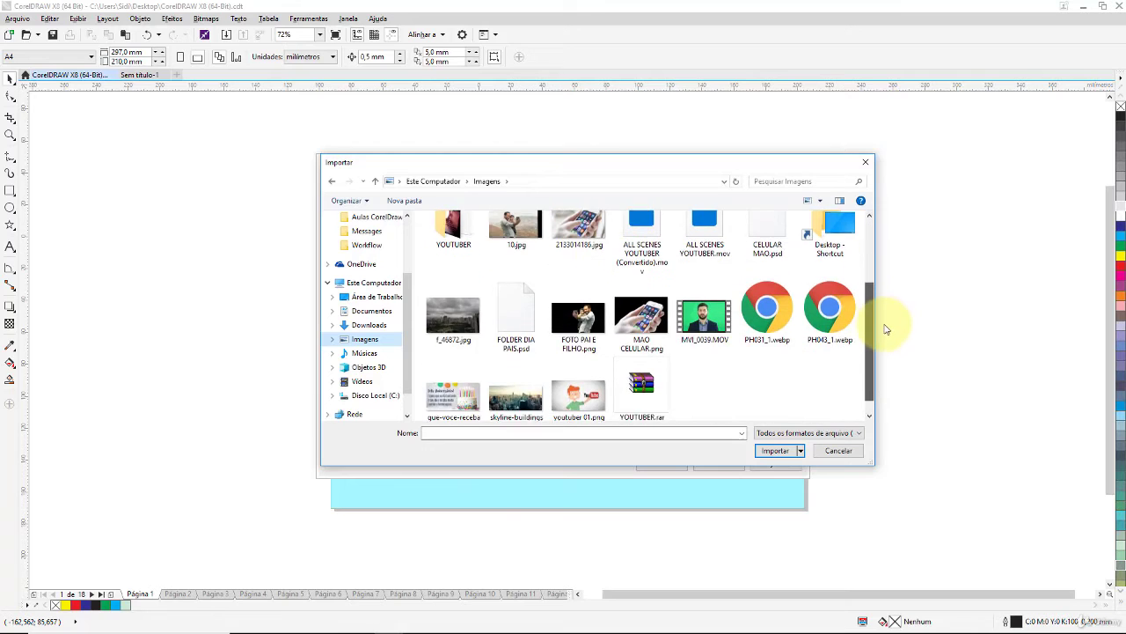
pyautogui.click(510, 391)
pyautogui.click(775, 450)
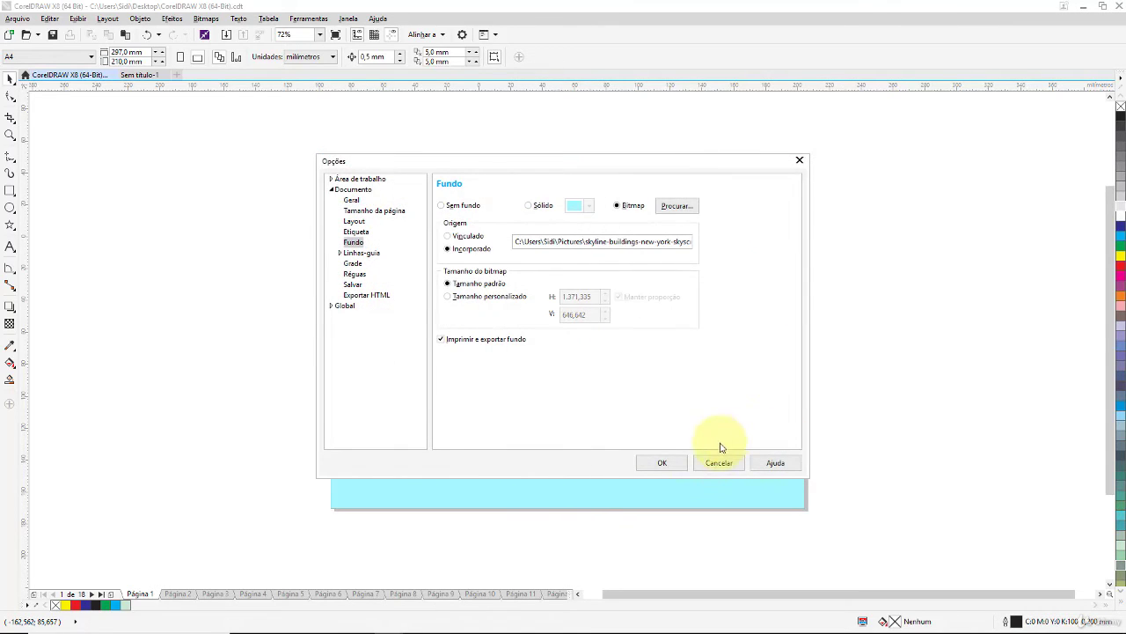
pyautogui.click(676, 464)
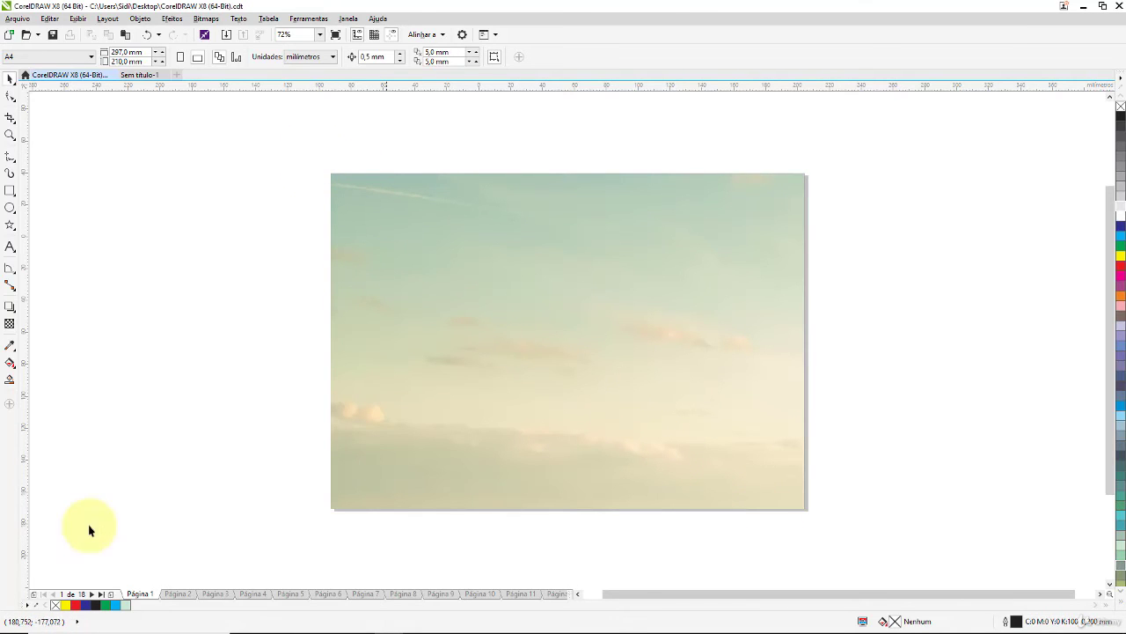
# Look through pages 2 to 8 to check the bitmap background on each.
pyautogui.click(177, 593)
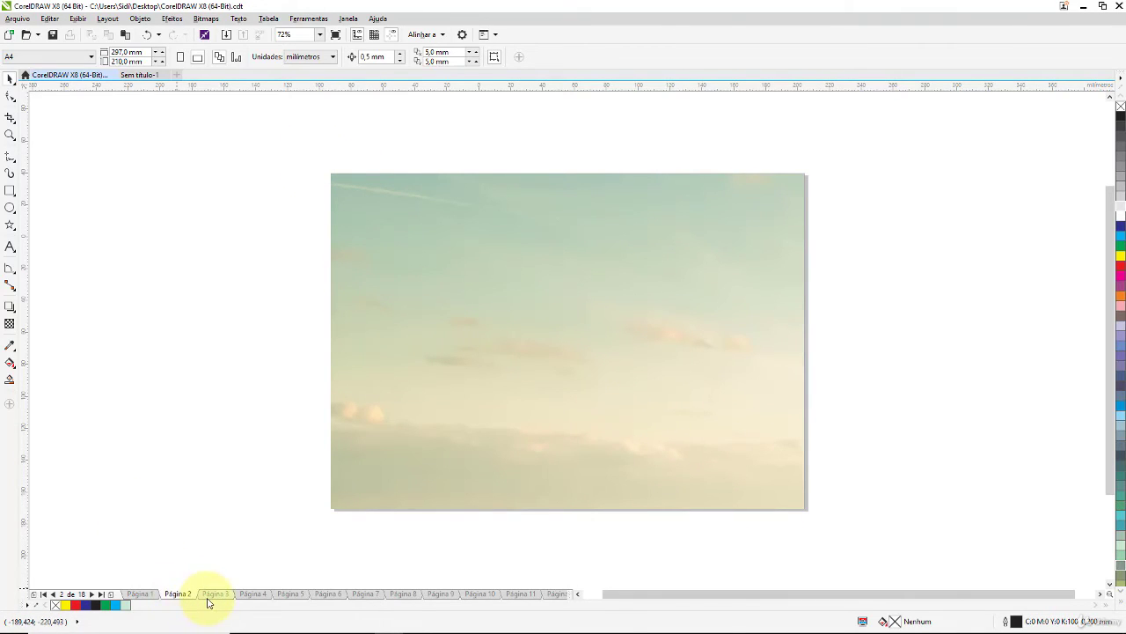
pyautogui.click(215, 594)
pyautogui.click(253, 596)
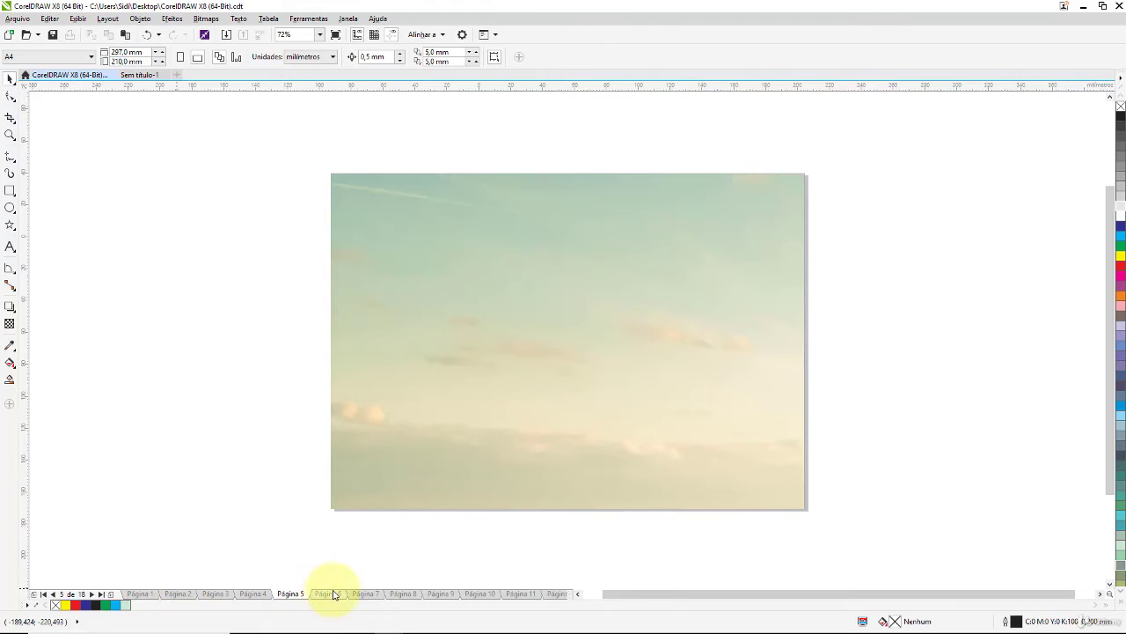
pyautogui.click(329, 593)
pyautogui.click(365, 593)
pyautogui.click(401, 593)
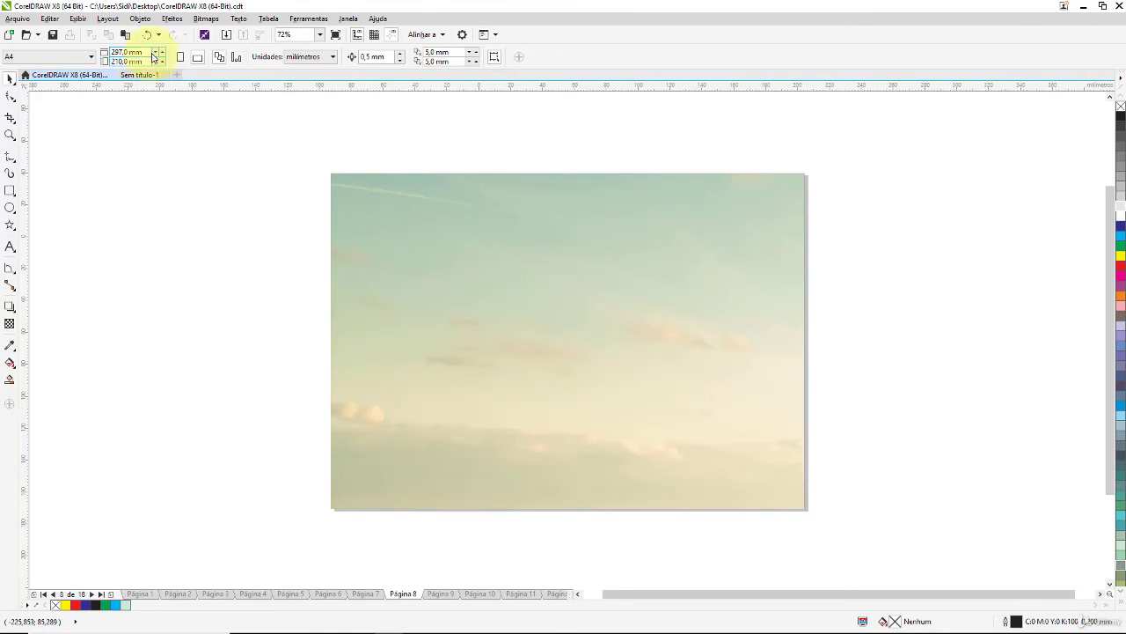
# Remove the bitmap background by setting the page background to Sem fundo.
pyautogui.click(107, 19)
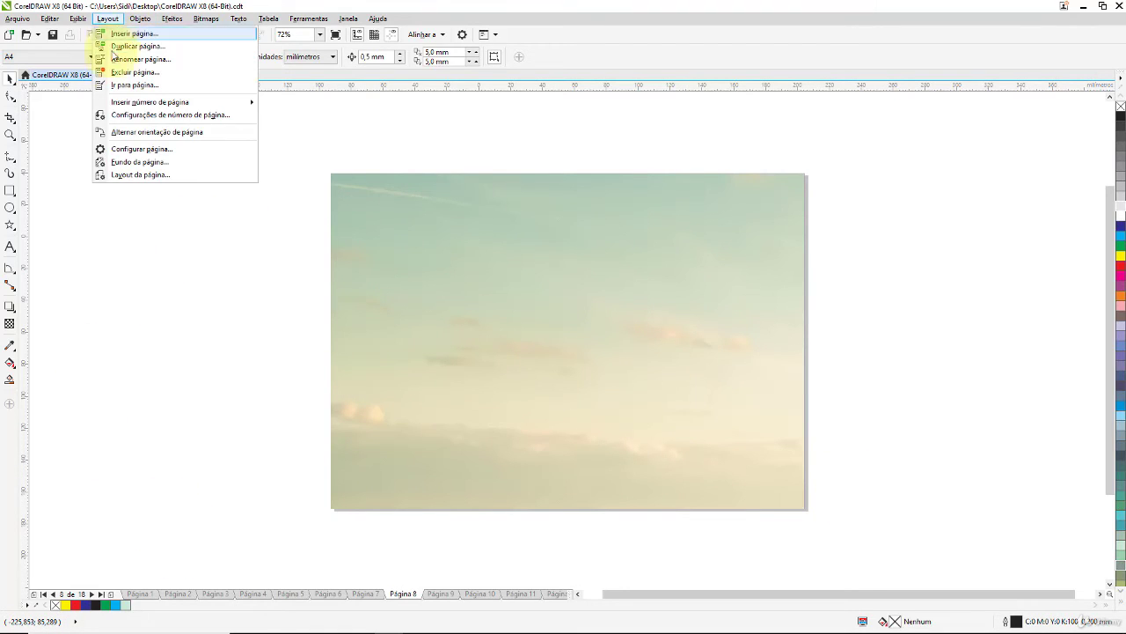
pyautogui.click(141, 163)
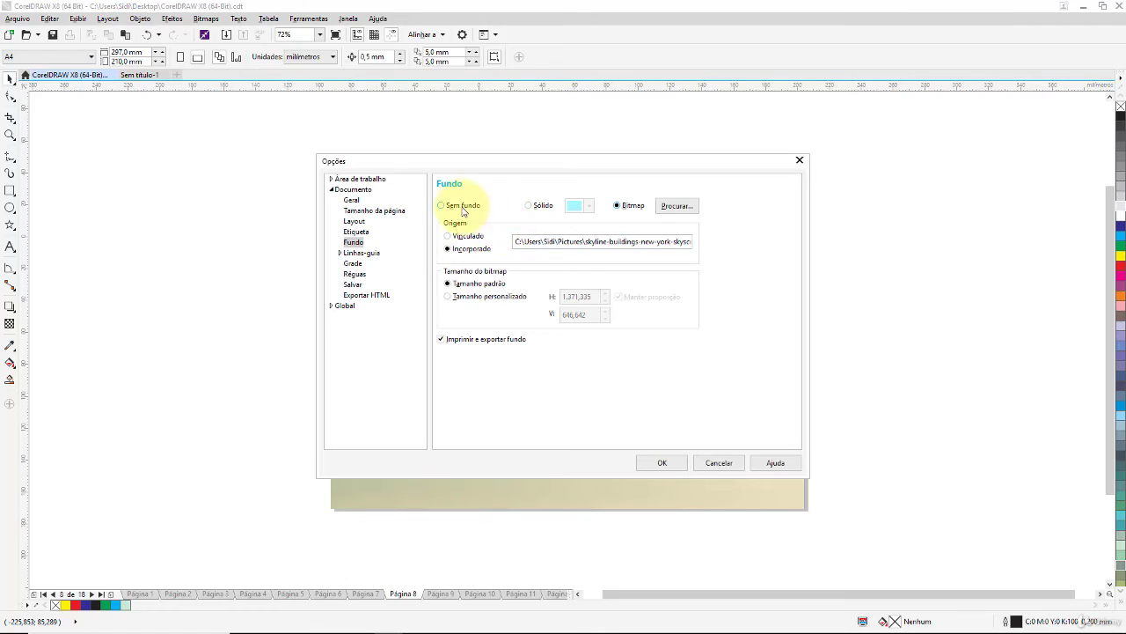
pyautogui.click(463, 208)
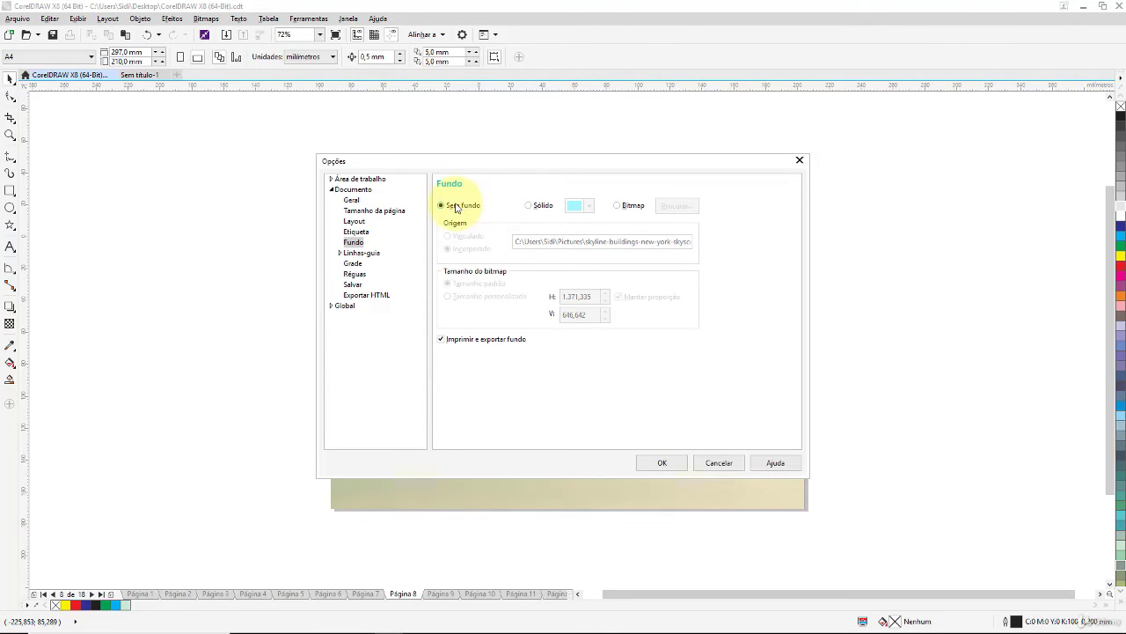
pyautogui.click(662, 463)
# Insert page numbers on all pages of the document.
pyautogui.click(108, 19)
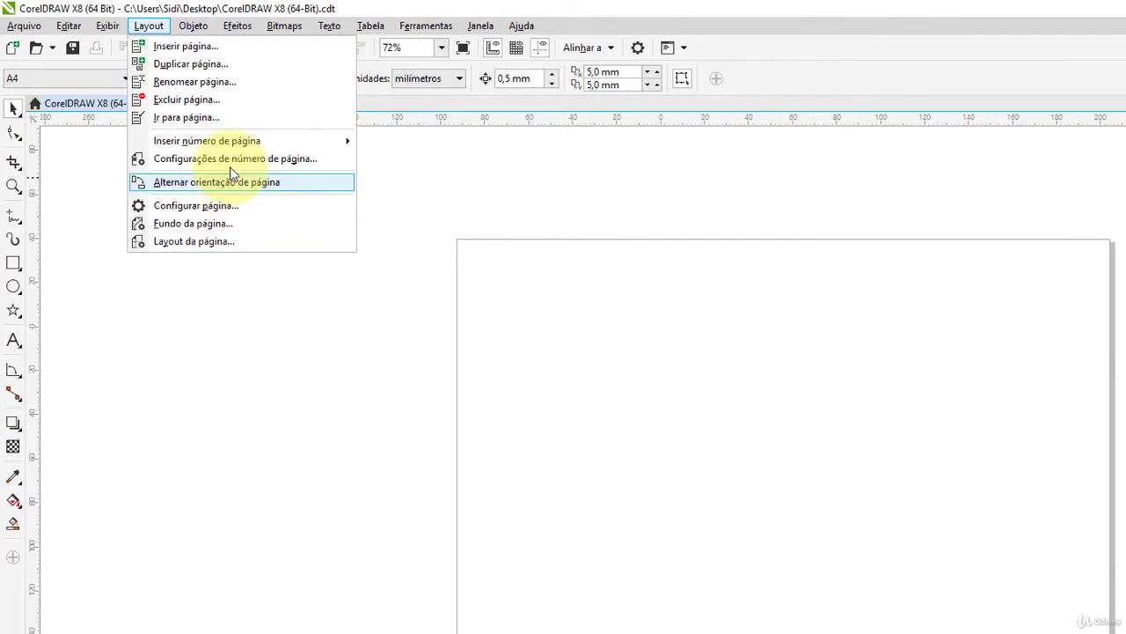
pyautogui.moveTo(236, 141)
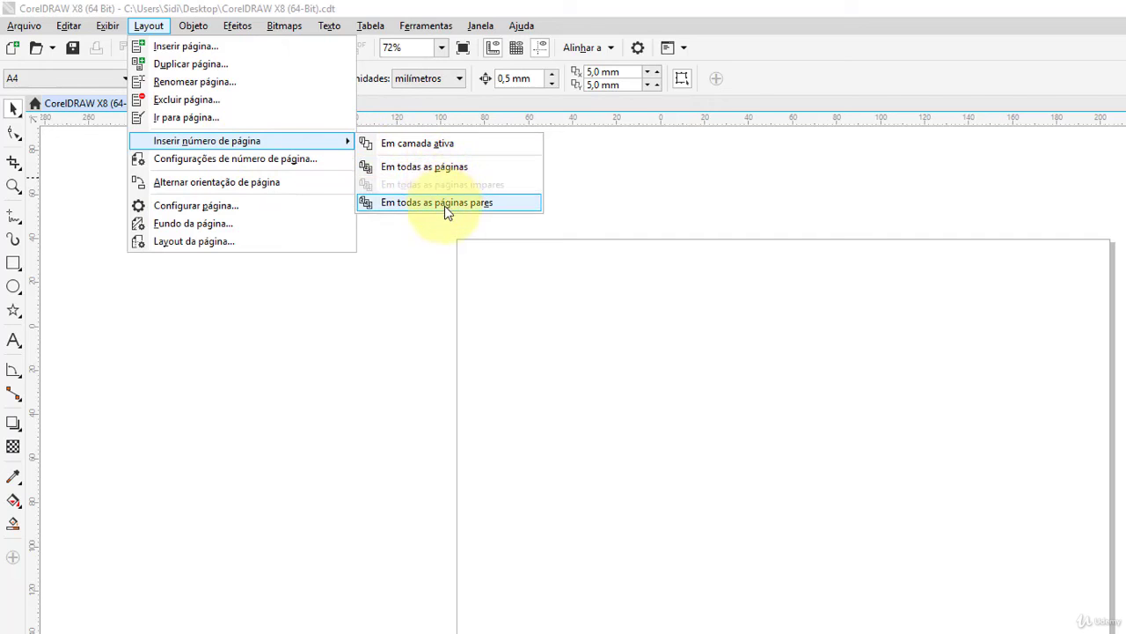
pyautogui.click(442, 167)
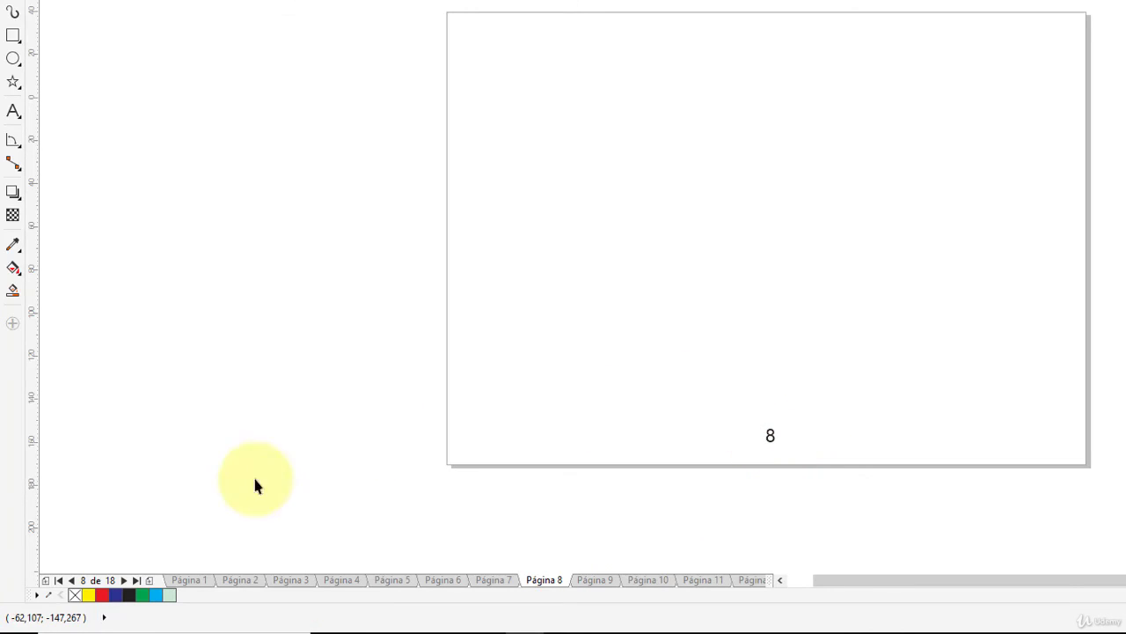
# Browse the pages between 3 and 12 to check the page number at the foot of each, ending on page 7.
pyautogui.click(395, 582)
pyautogui.click(444, 583)
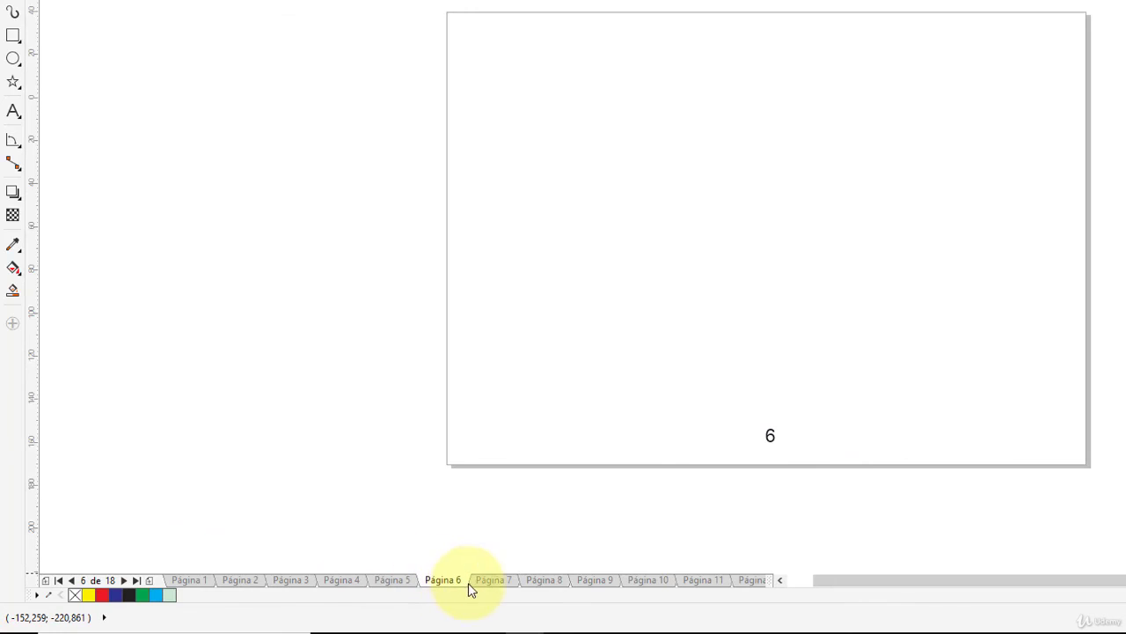
pyautogui.click(493, 583)
pyautogui.click(542, 583)
pyautogui.click(595, 582)
pyautogui.click(647, 582)
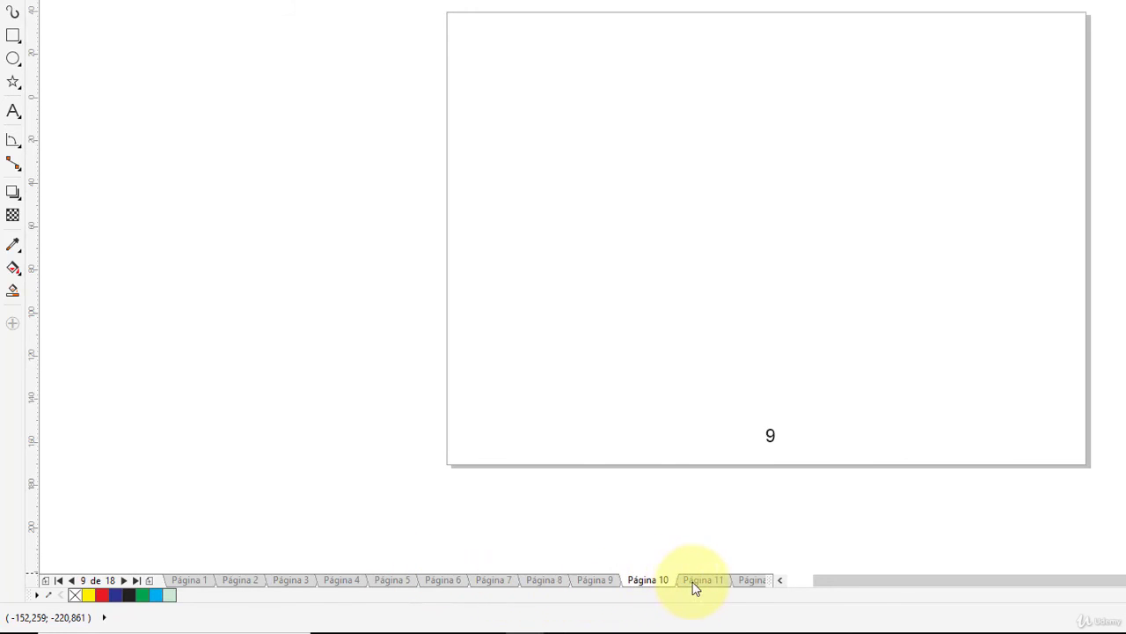
pyautogui.click(704, 583)
pyautogui.click(755, 581)
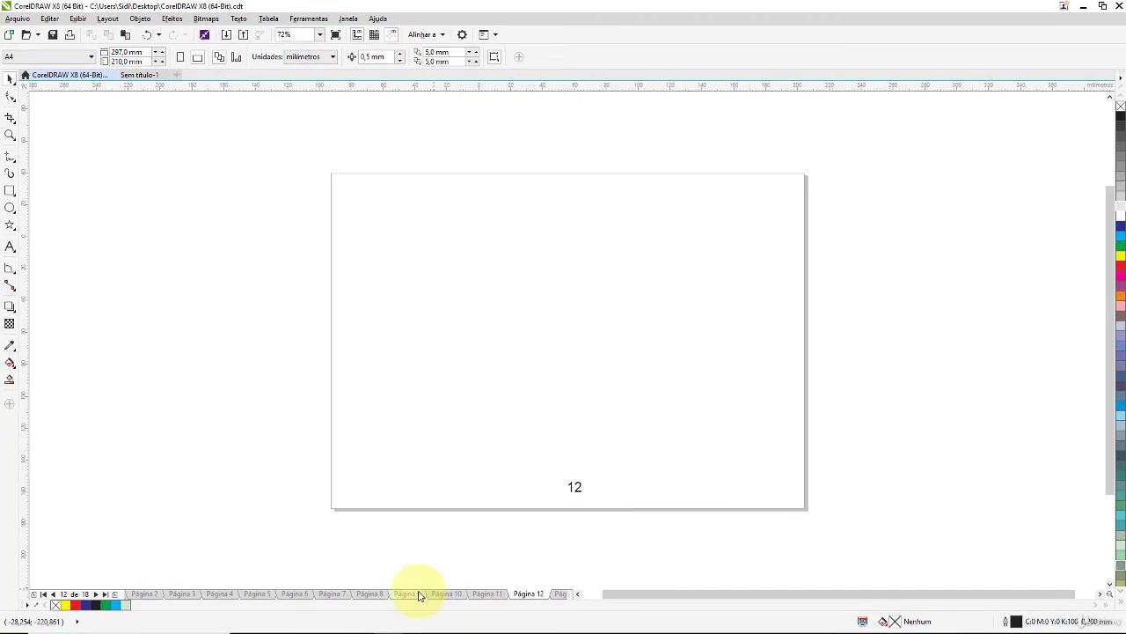
pyautogui.click(544, 579)
pyautogui.click(280, 594)
pyautogui.click(250, 594)
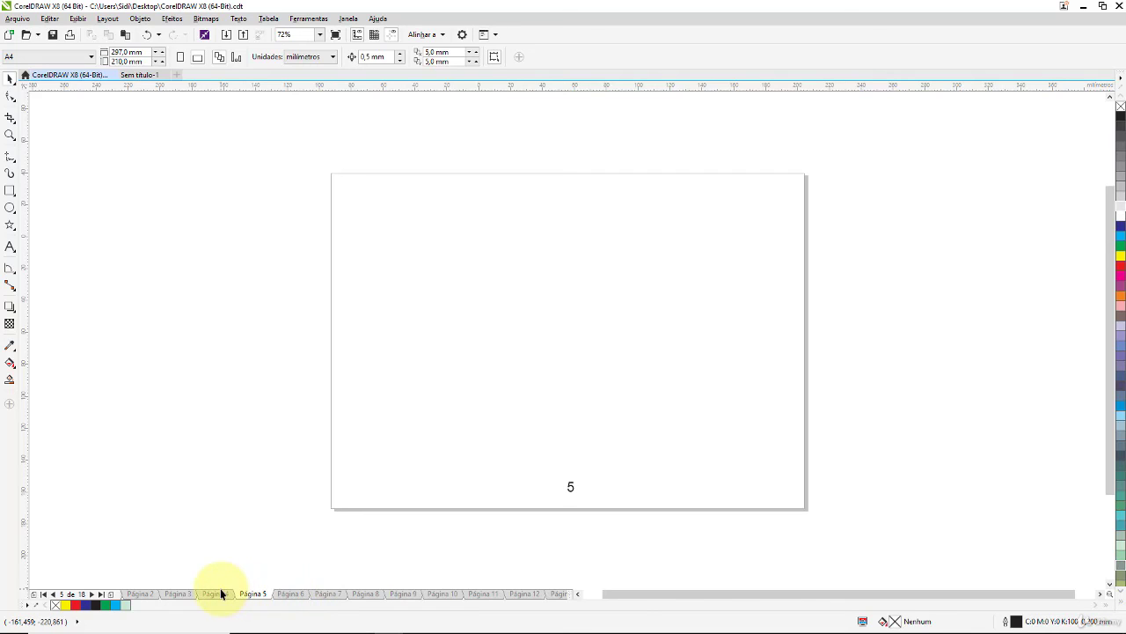
pyautogui.click(181, 596)
pyautogui.click(217, 596)
pyautogui.click(252, 596)
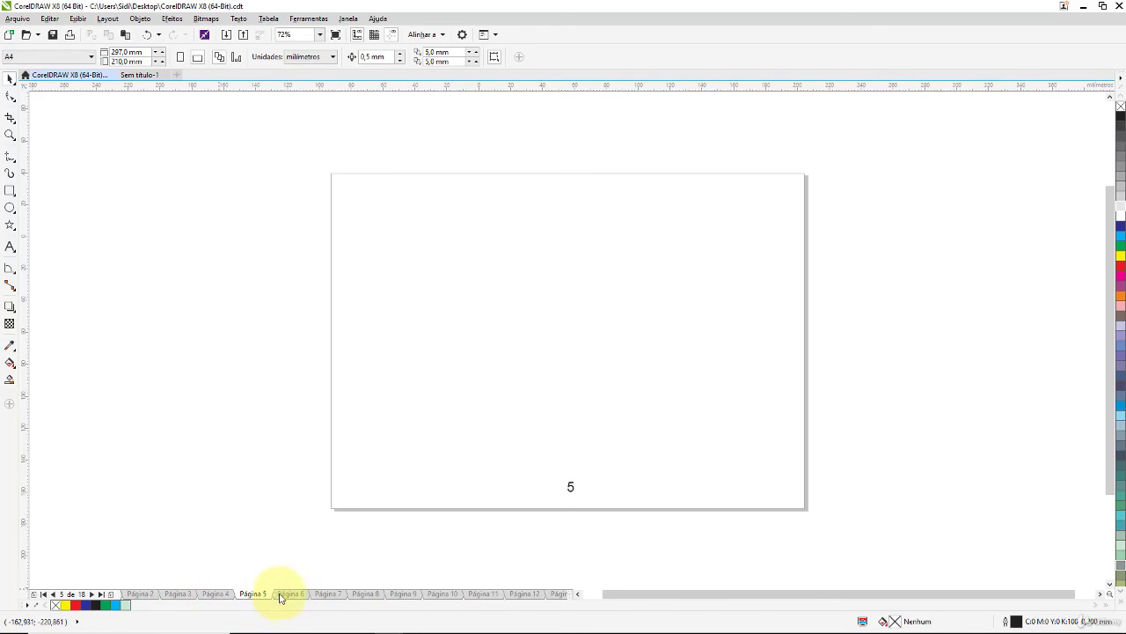
pyautogui.click(297, 595)
pyautogui.click(323, 596)
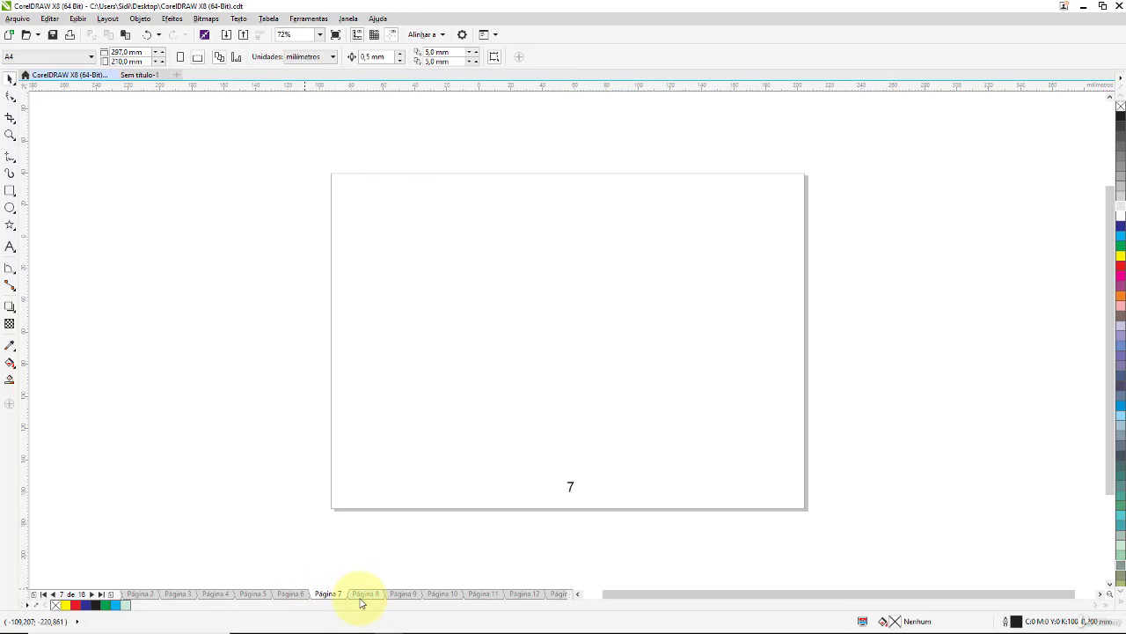
# Go through pages 8 to 12 and back down to page 2, checking the page number at the foot of each.
pyautogui.click(365, 595)
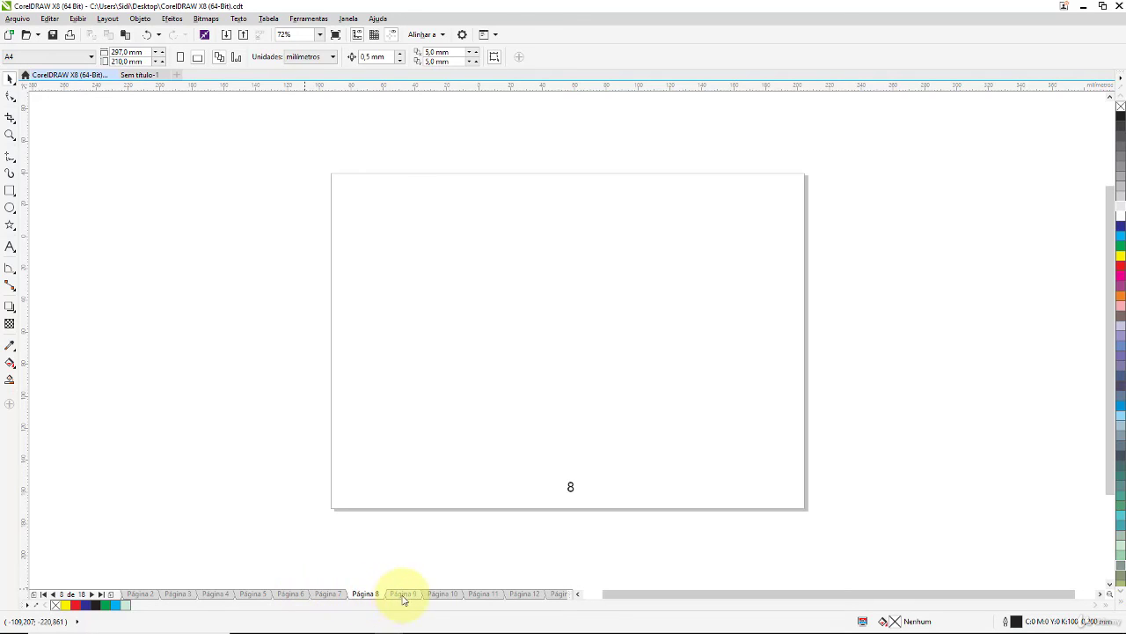
pyautogui.click(405, 595)
pyautogui.click(444, 596)
pyautogui.click(488, 596)
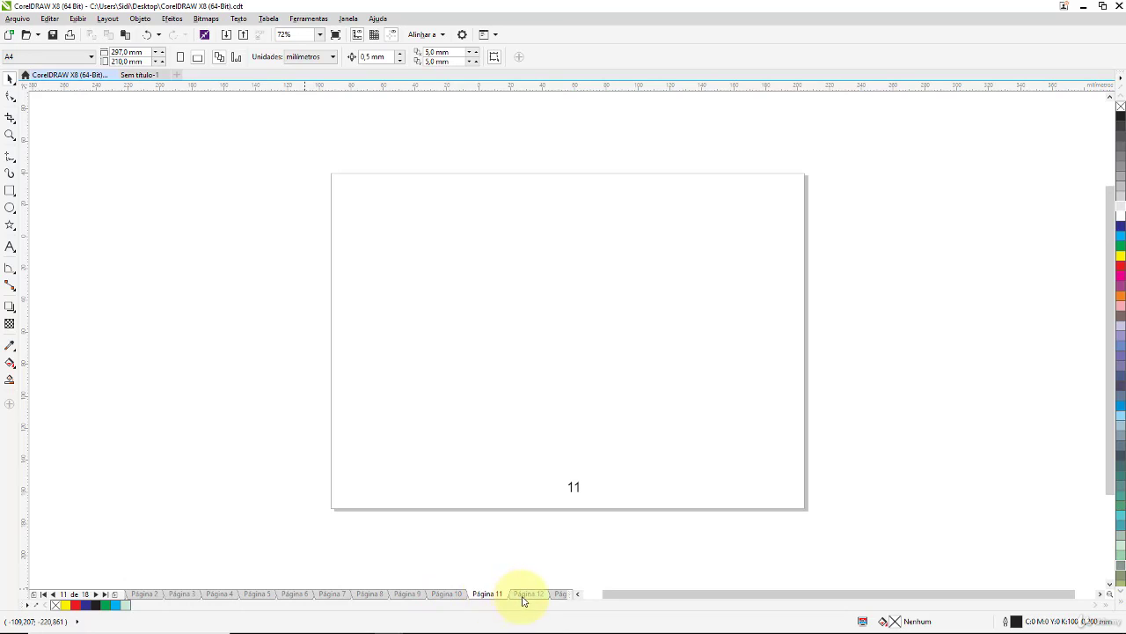
pyautogui.click(525, 595)
pyautogui.click(436, 596)
pyautogui.click(405, 595)
pyautogui.click(363, 596)
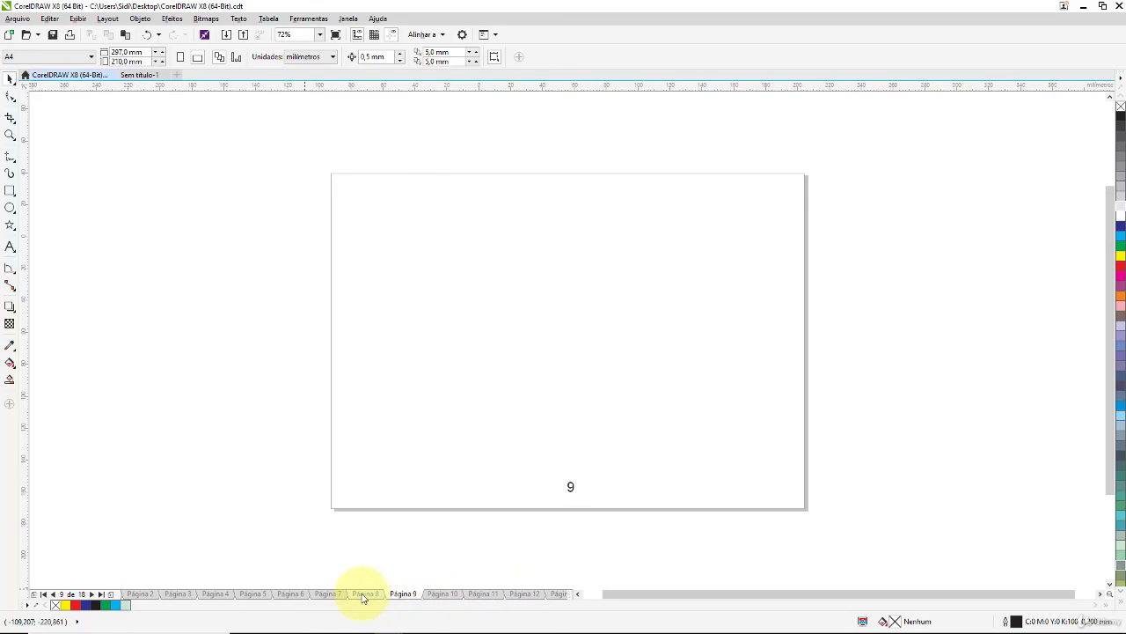
pyautogui.click(330, 596)
pyautogui.click(291, 596)
pyautogui.click(259, 596)
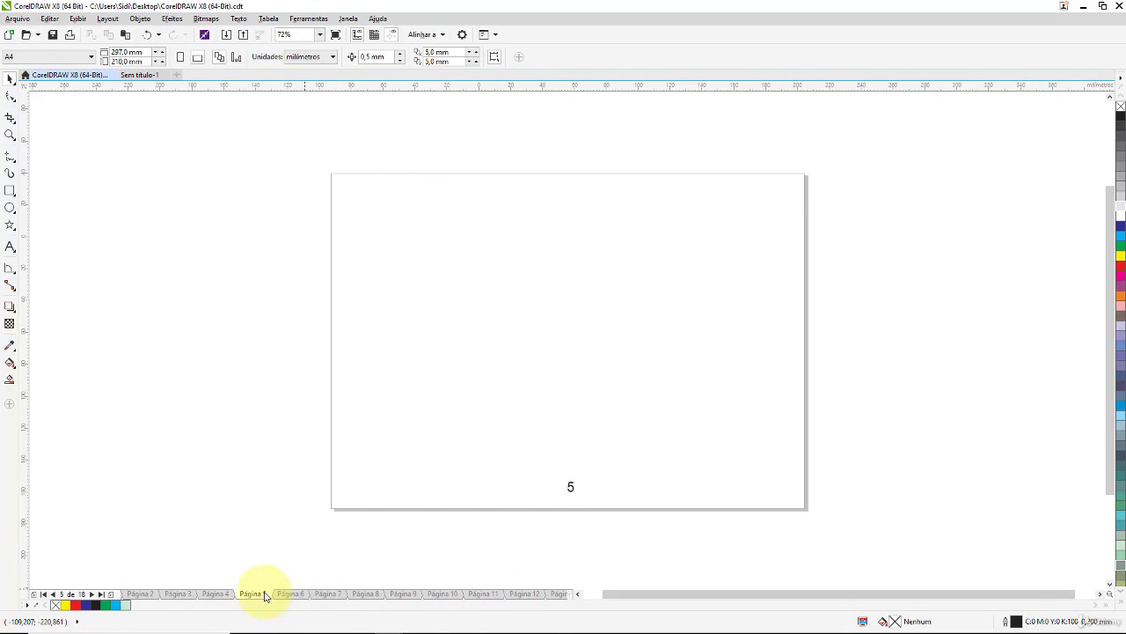
pyautogui.click(220, 596)
pyautogui.click(188, 595)
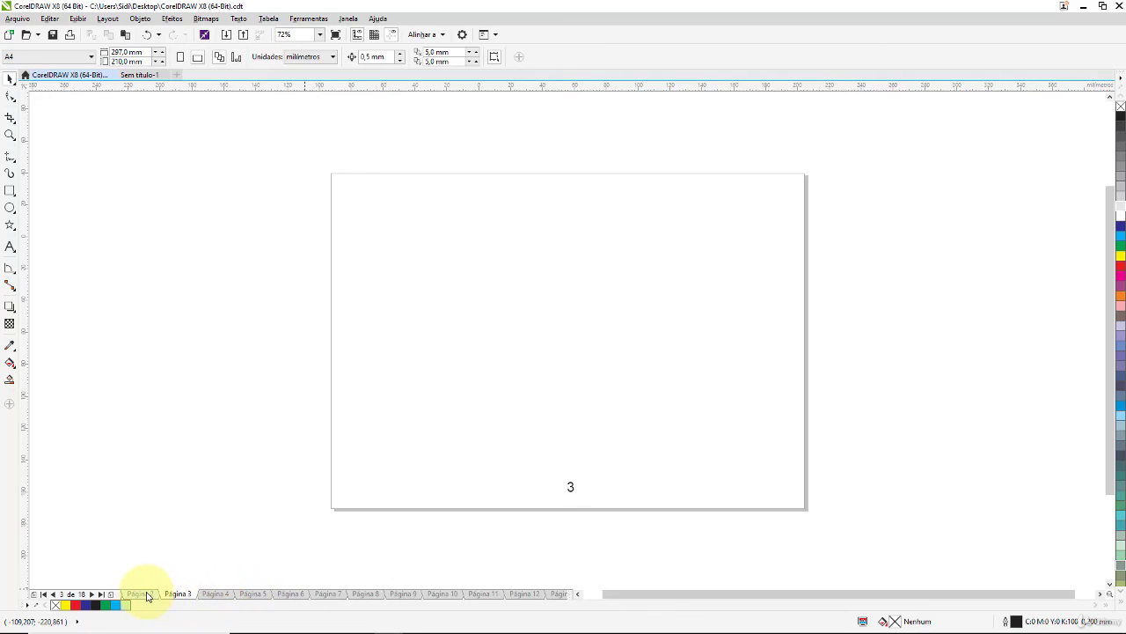
pyautogui.click(148, 595)
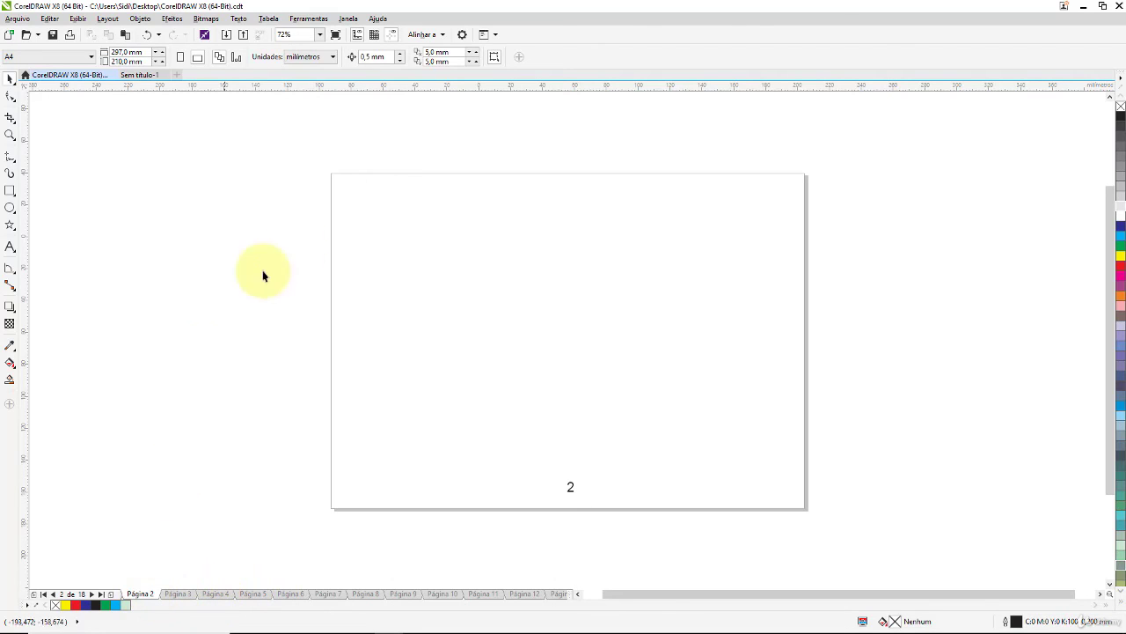